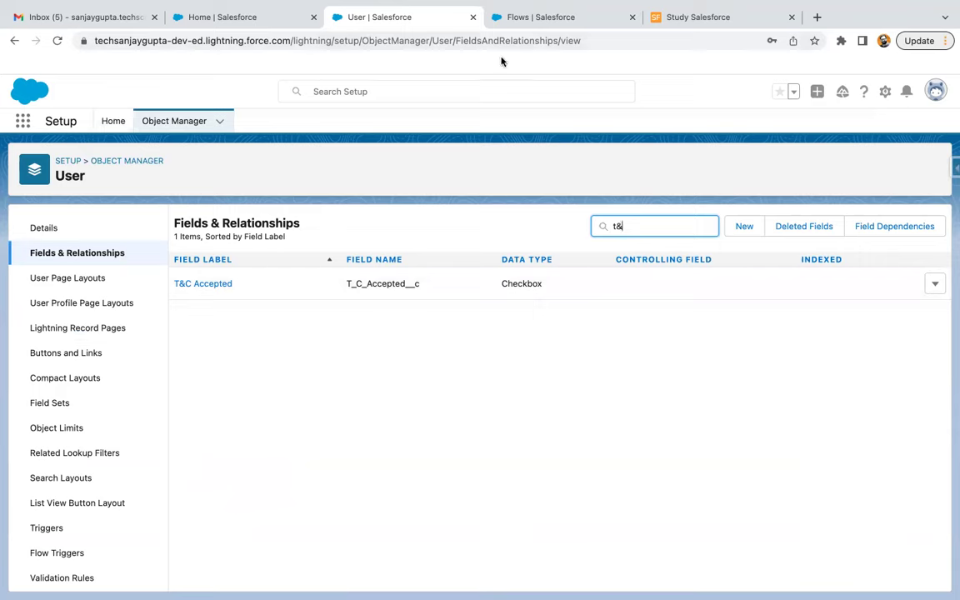
# From Setup home, find Login Flows with Quick Find 'login flow' and start a new login flow
pyautogui.click(115, 122)
pyautogui.click(113, 157)
pyautogui.write('login flow')
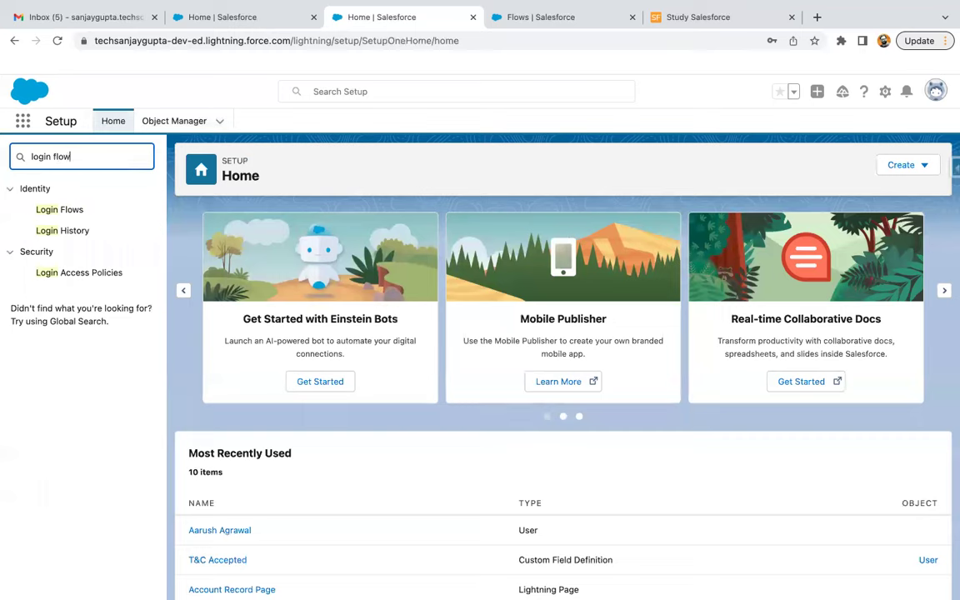
pyautogui.click(65, 211)
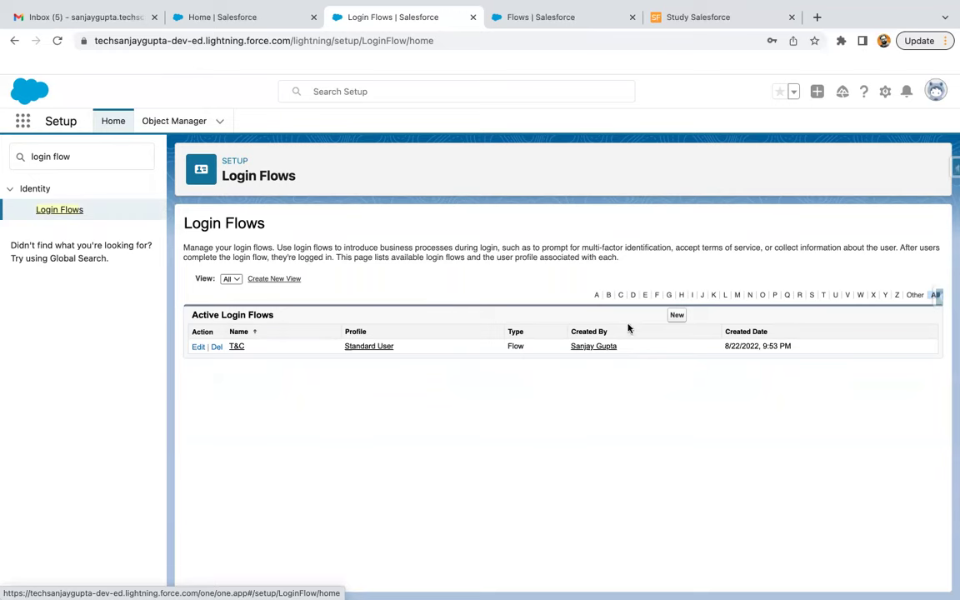
pyautogui.click(675, 316)
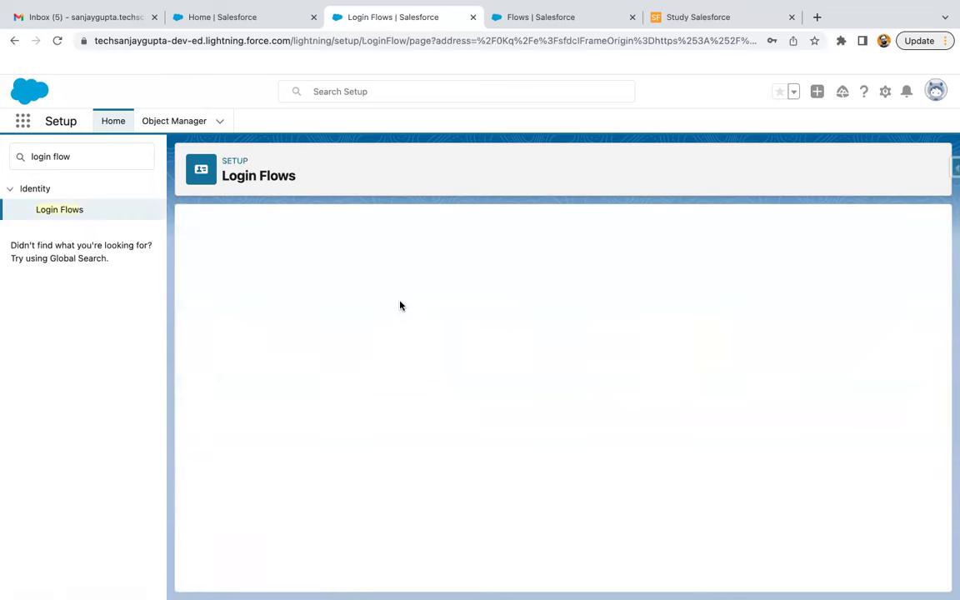
pyautogui.click(392, 332)
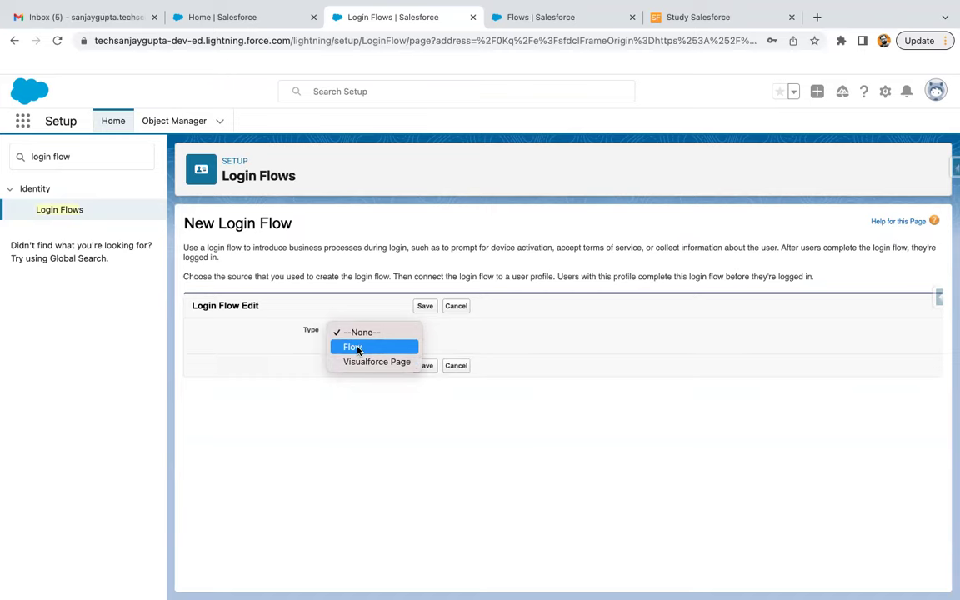
# Set the new login flow to Type Flow, User License Salesforce and Profile Standard User
pyautogui.click(358, 349)
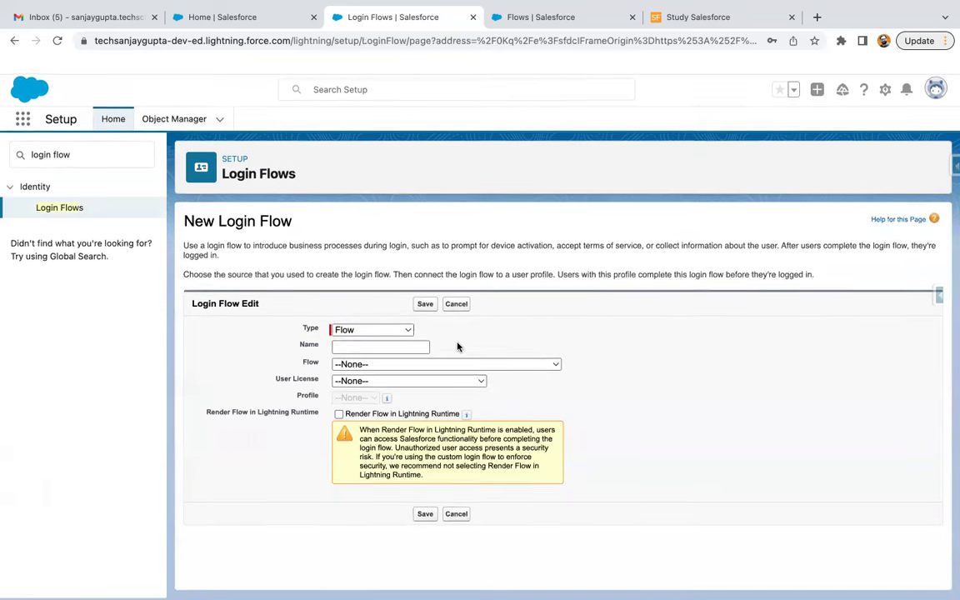
pyautogui.click(373, 366)
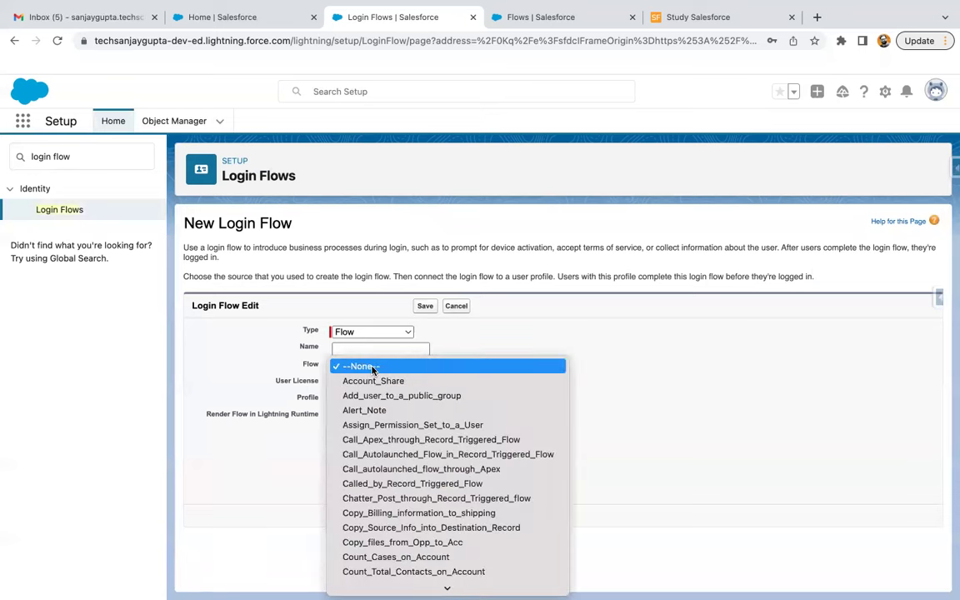
pyautogui.click(493, 326)
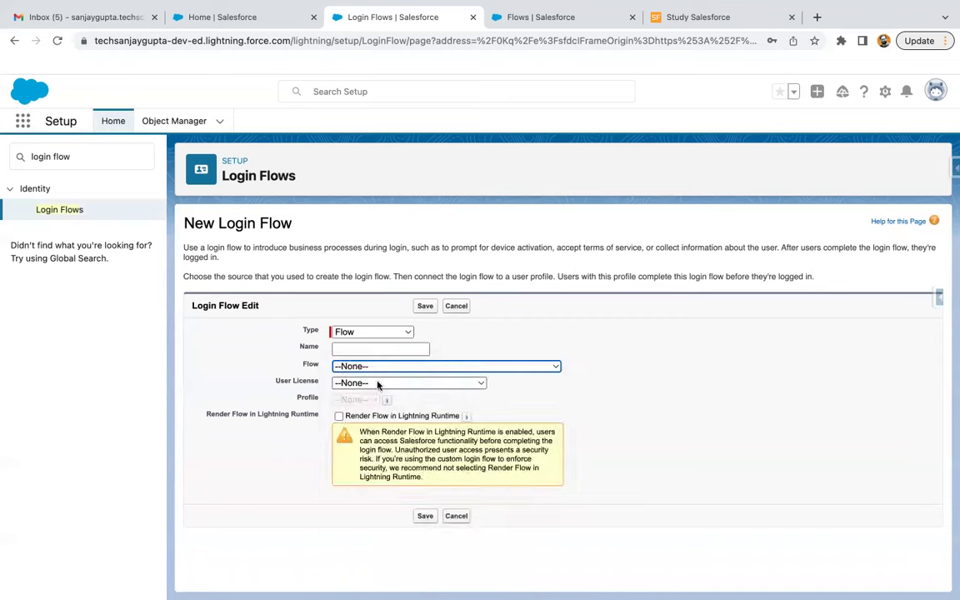
pyautogui.click(377, 385)
pyautogui.scroll(-5, 378, 384)
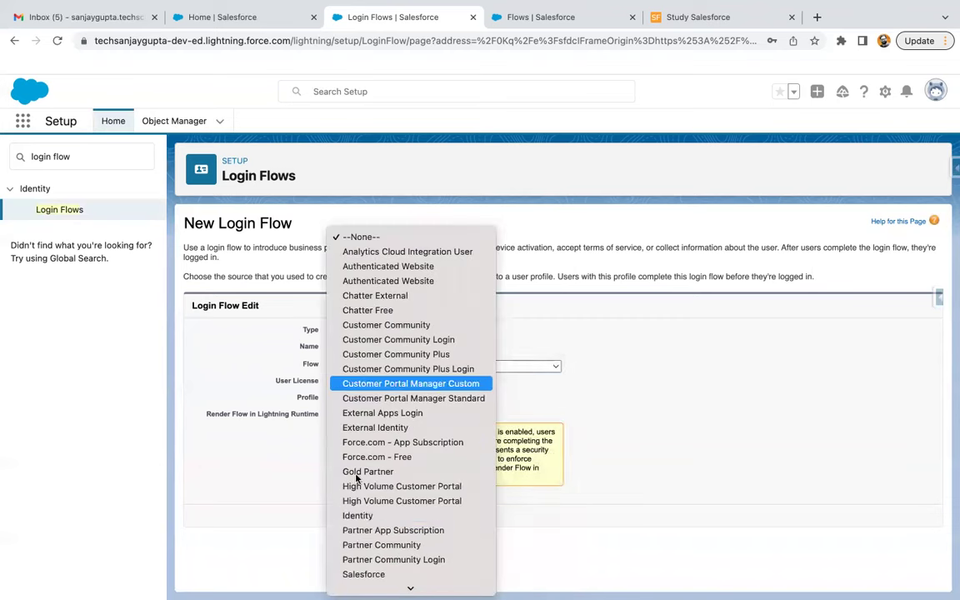
pyautogui.click(359, 574)
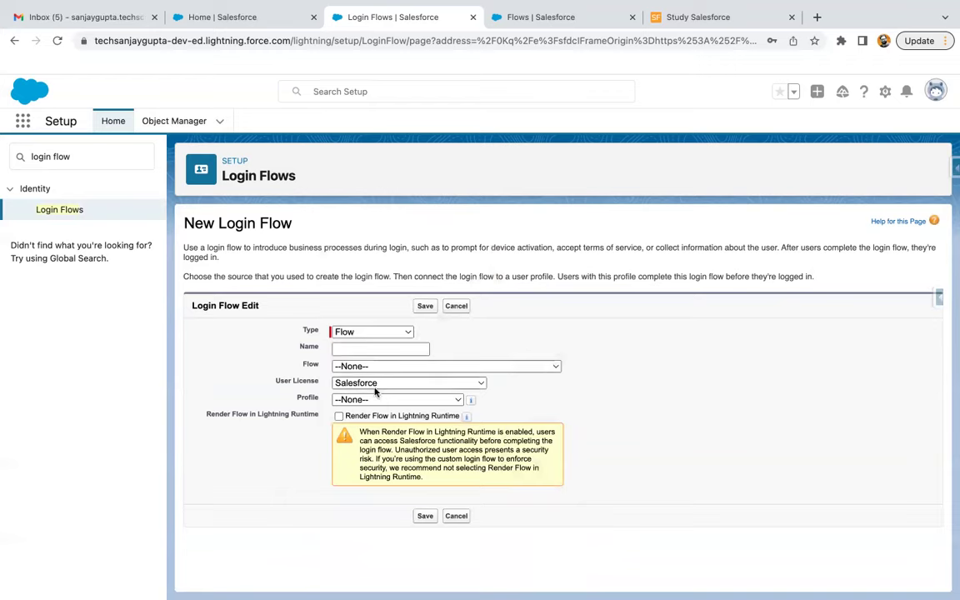
pyautogui.click(342, 400)
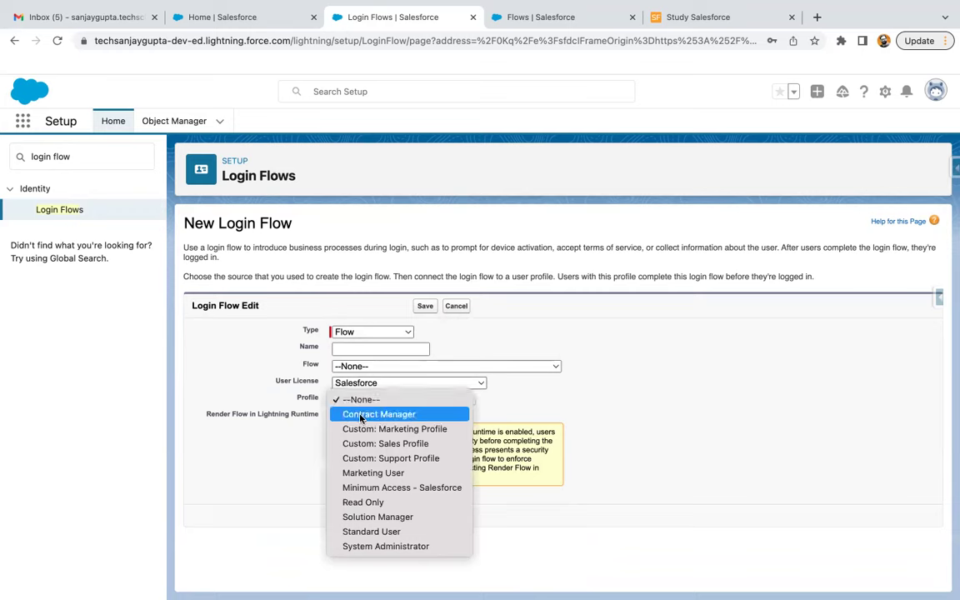
pyautogui.click(364, 532)
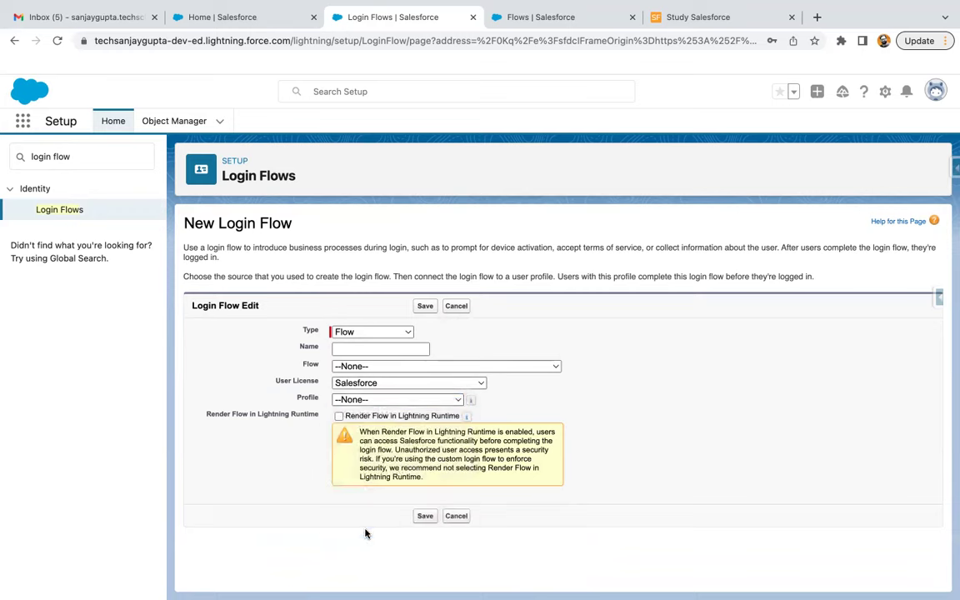
# Cancel the new login flow and go to the list of all flows
pyautogui.click(353, 406)
pyautogui.click(457, 307)
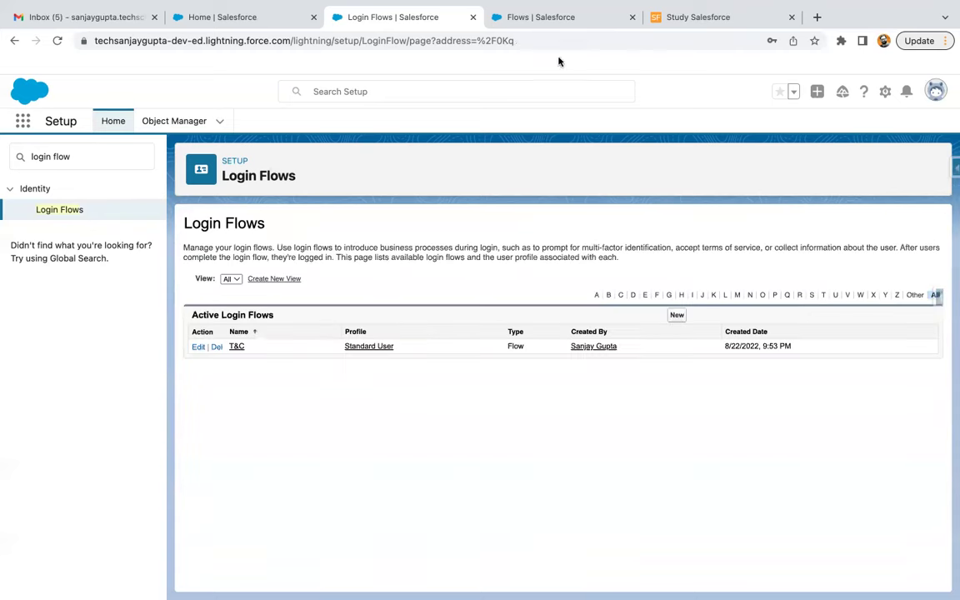
pyautogui.click(564, 18)
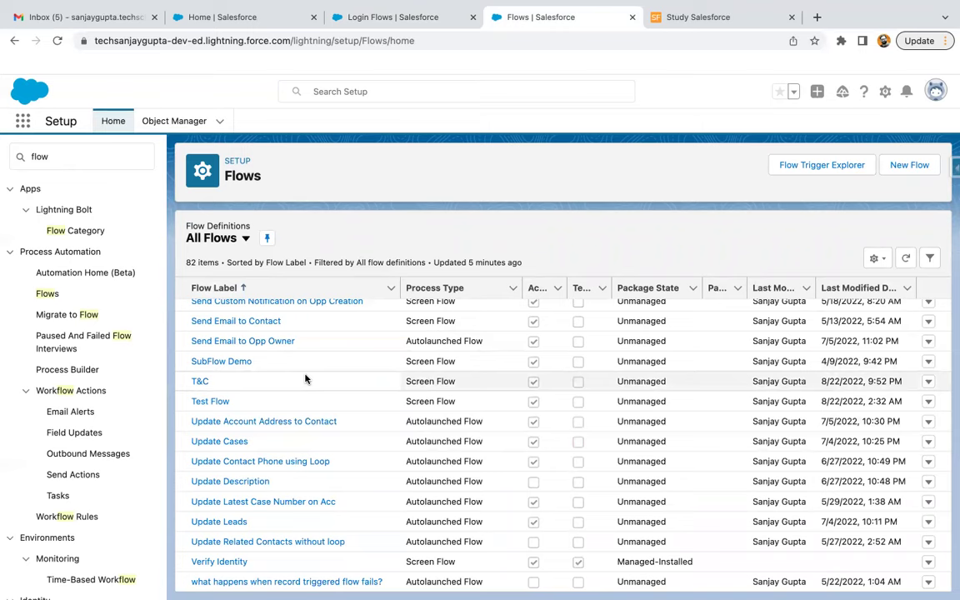
# Open the T&C flow in Flow Builder and open its Check T&C decision
pyautogui.click(200, 382)
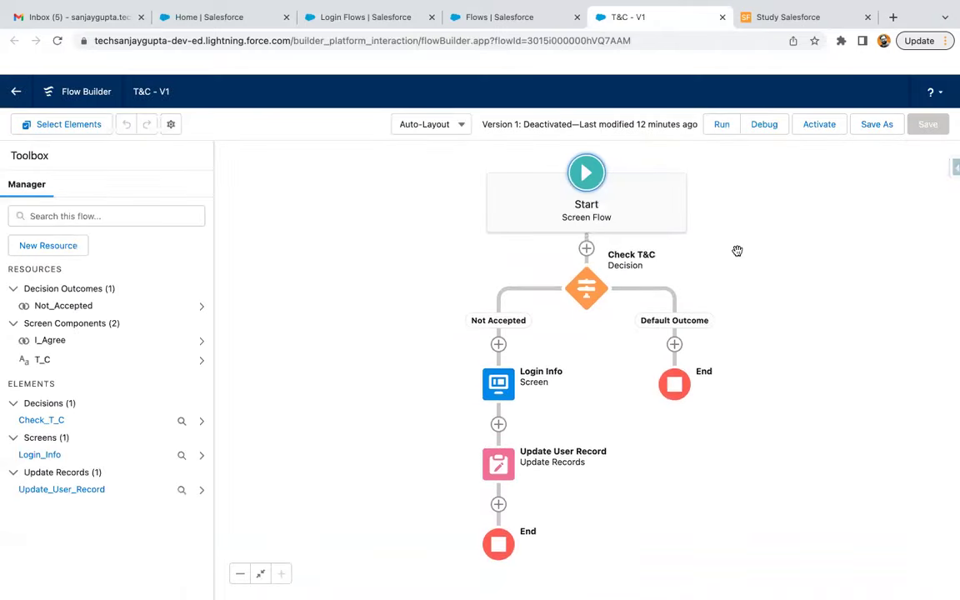
pyautogui.moveTo(752, 270); pyautogui.dragTo(700, 272)
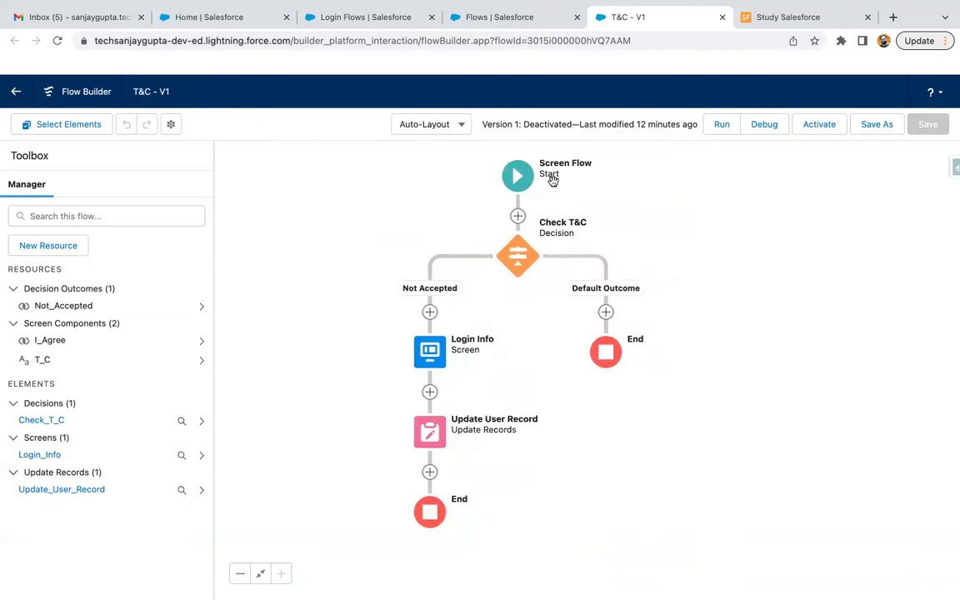
pyautogui.doubleClick(518, 256)
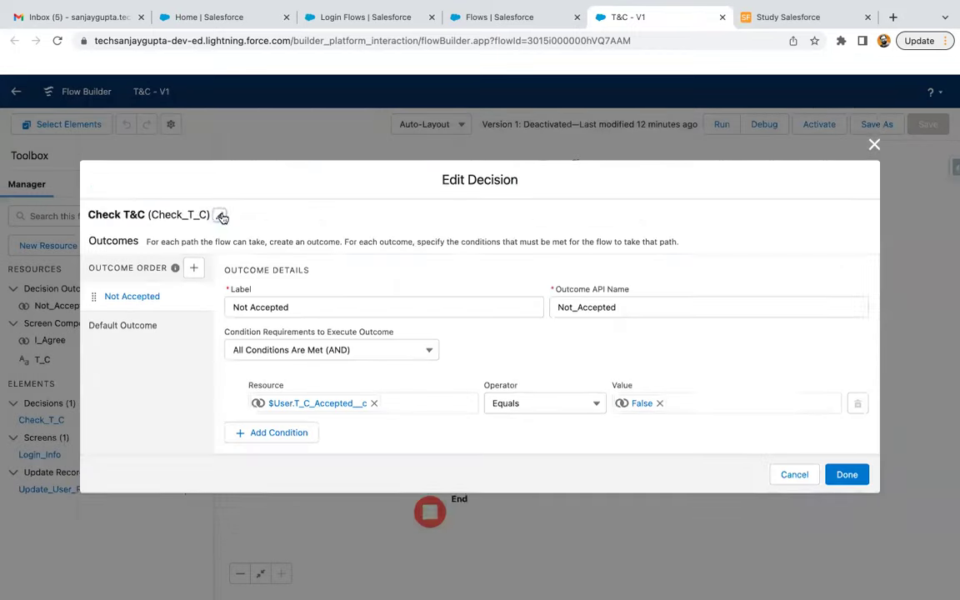
pyautogui.click(222, 217)
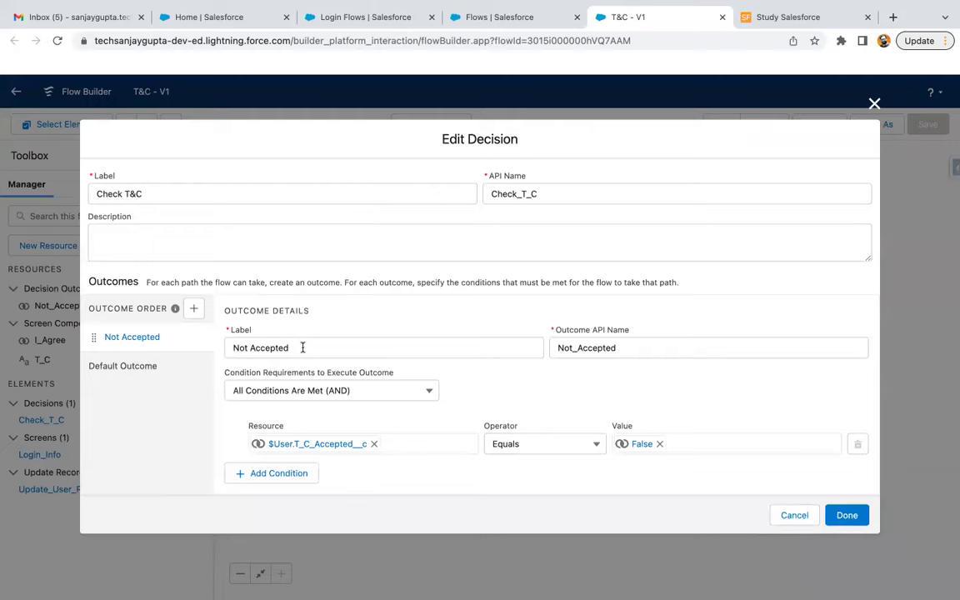
pyautogui.click(317, 445)
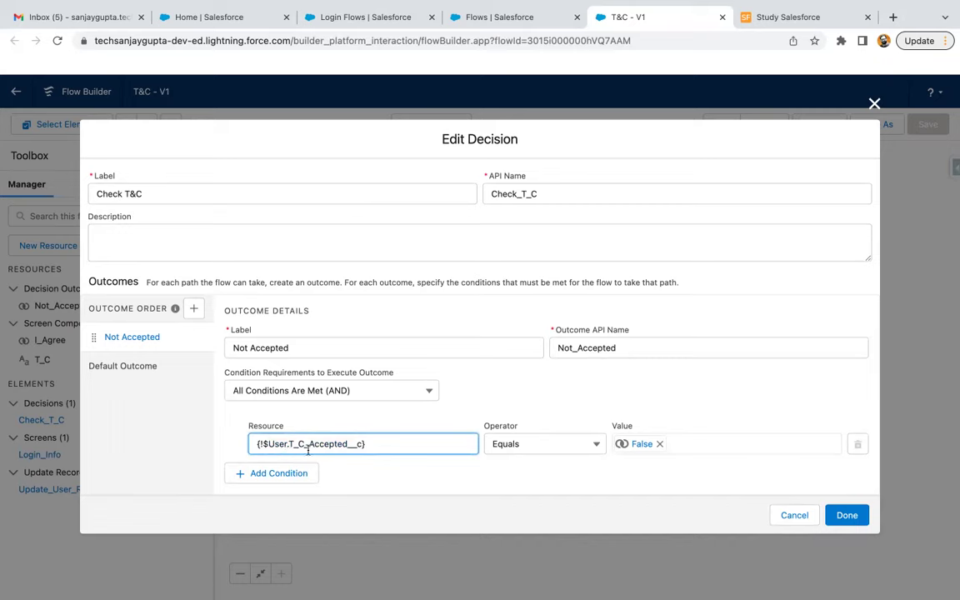
pyautogui.click(383, 443)
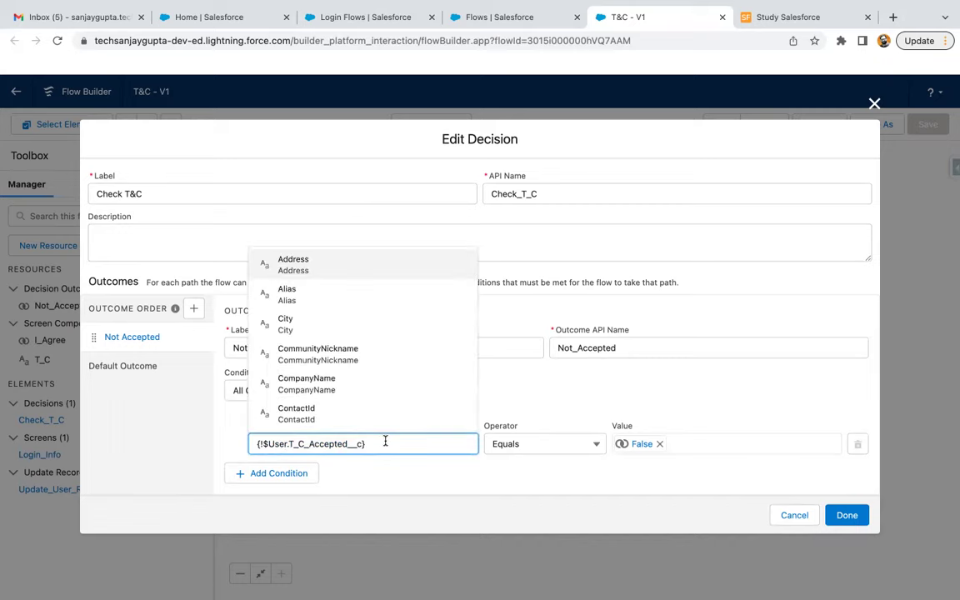
pyautogui.hotkey('ctrl', 'a')
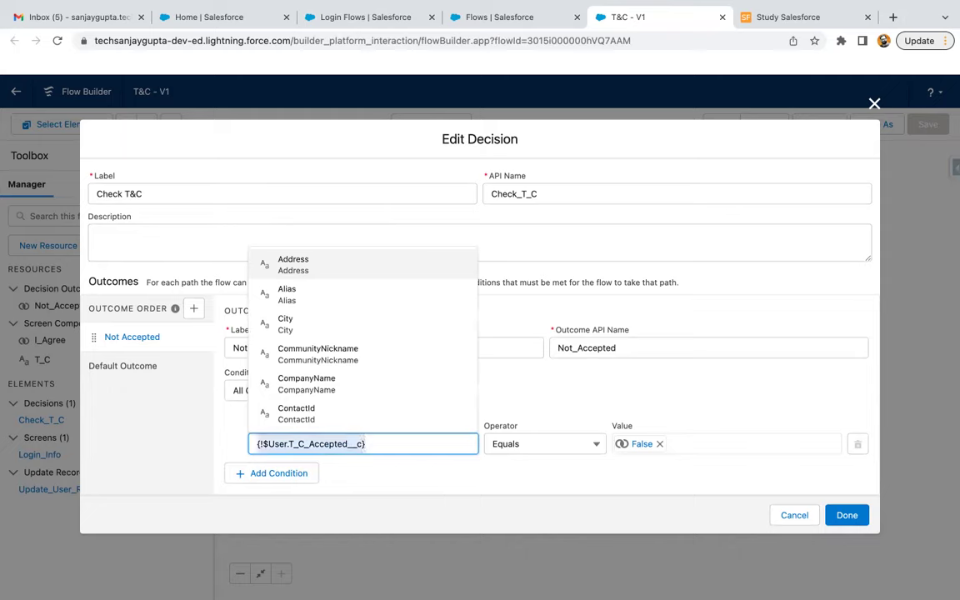
pyautogui.press('BackSpace')
pyautogui.write('$user')
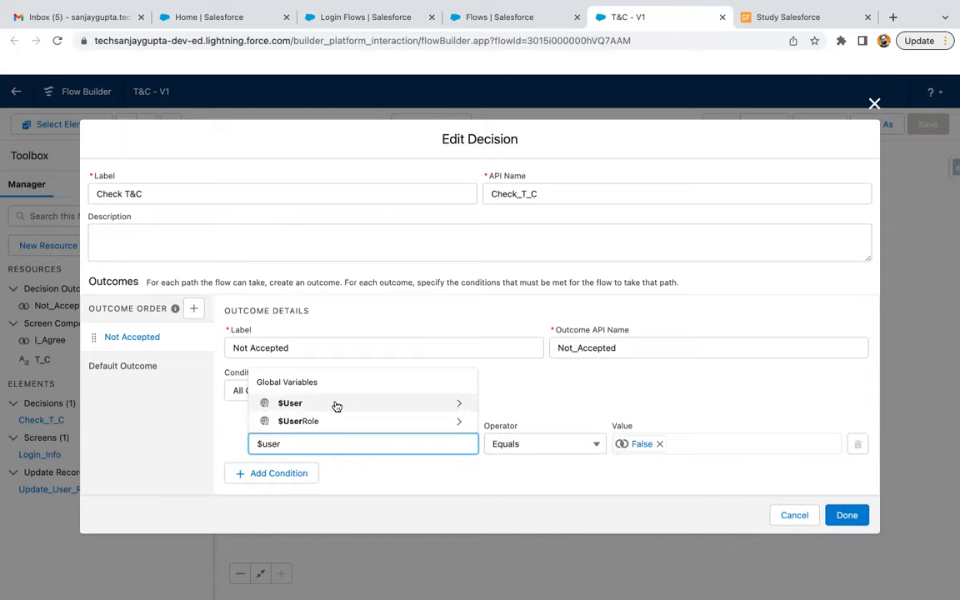
pyautogui.click(336, 403)
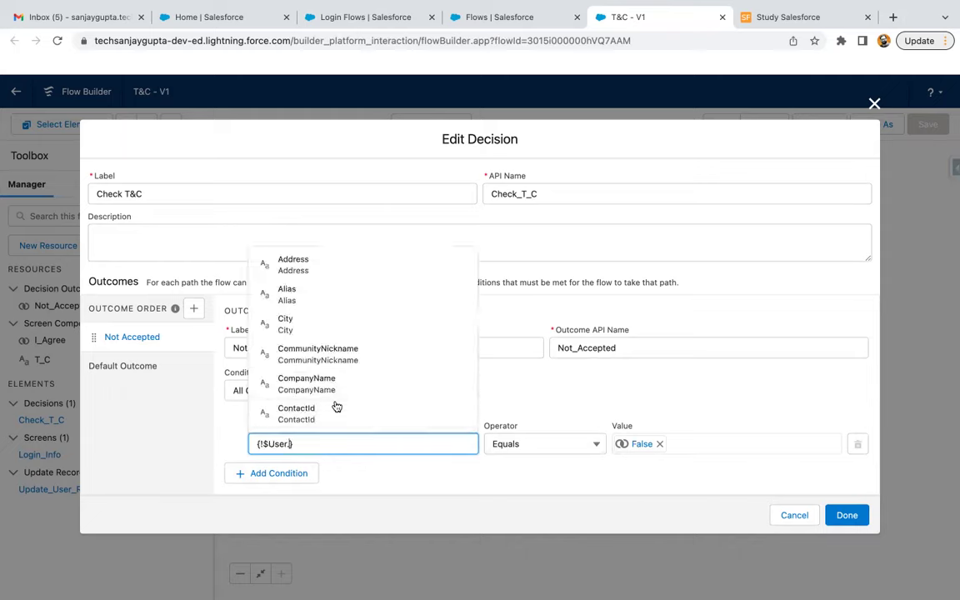
pyautogui.scroll(-1, 336, 406)
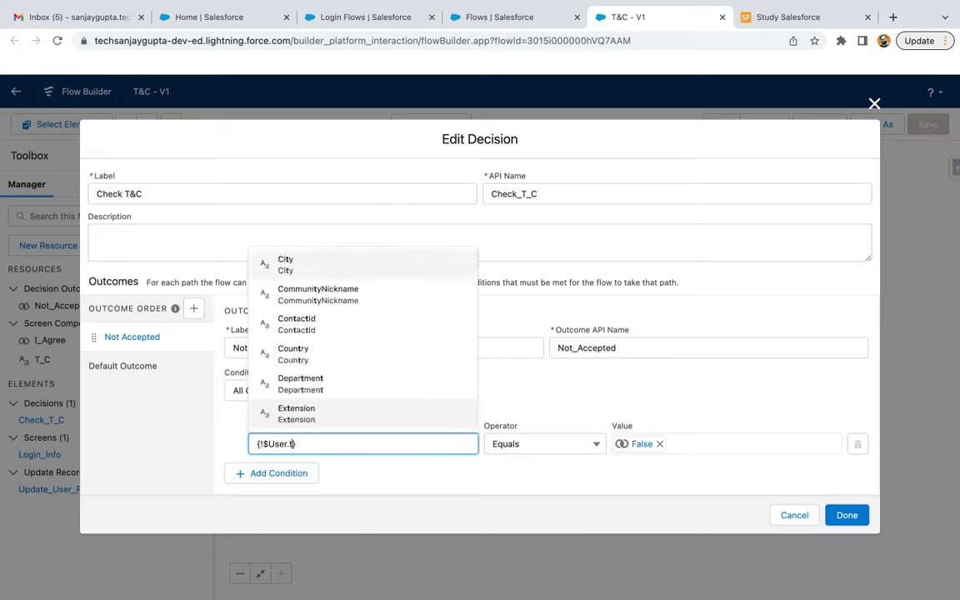
pyautogui.write('T_C')
pyautogui.click(311, 411)
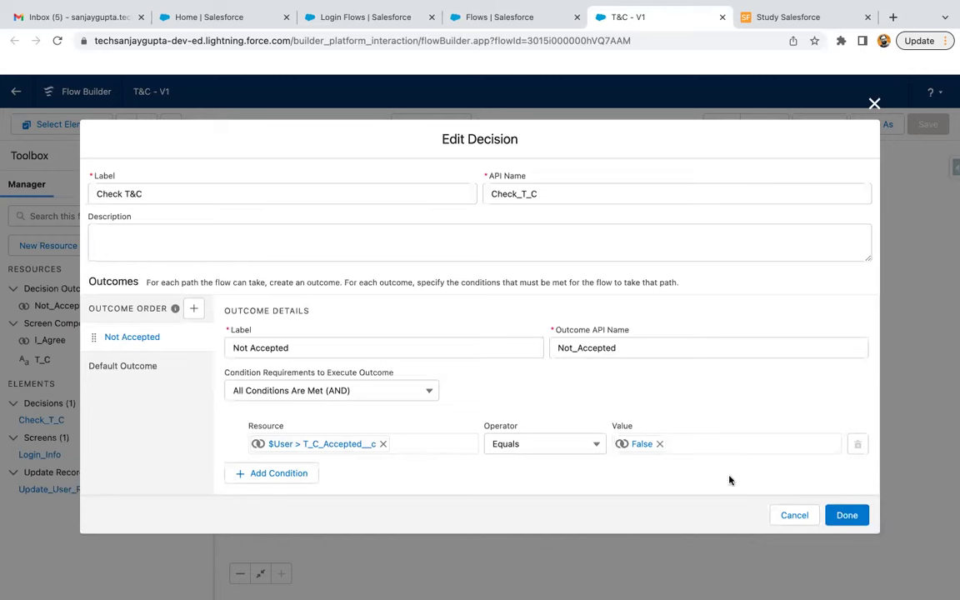
pyautogui.click(794, 515)
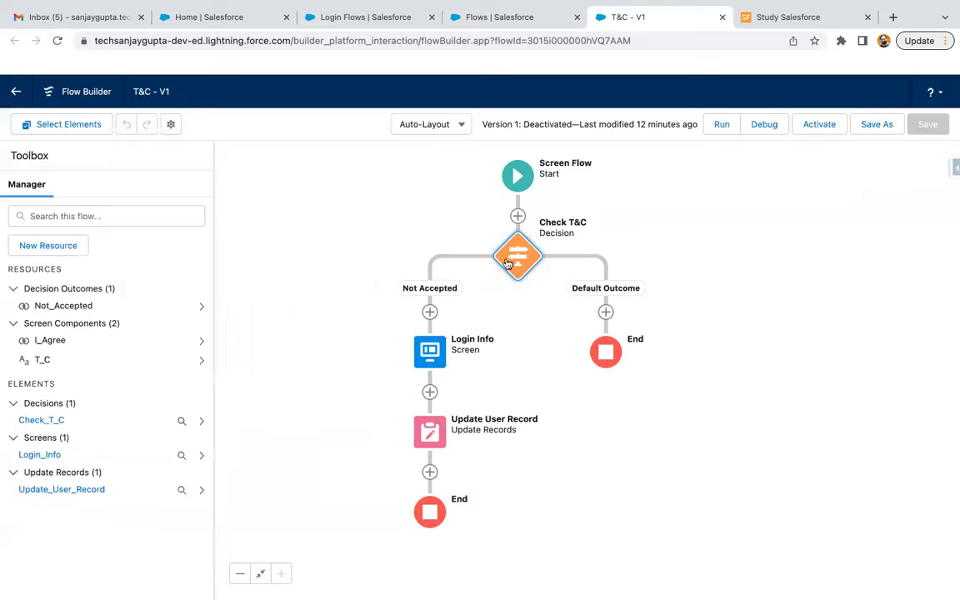
# Open the Login Info screen and inspect its T&C question text and I Agree checkbox
pyautogui.click(431, 350)
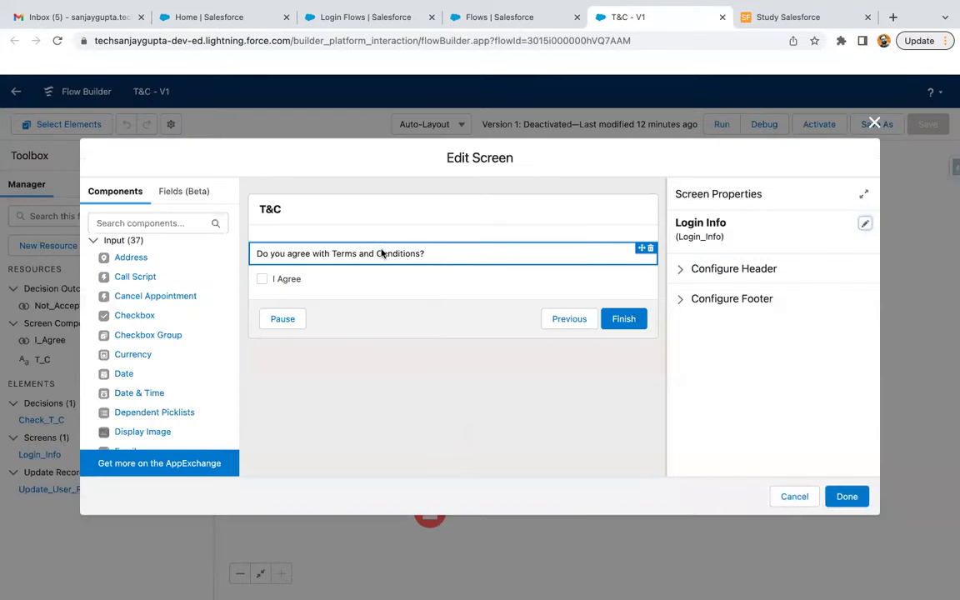
pyautogui.click(395, 254)
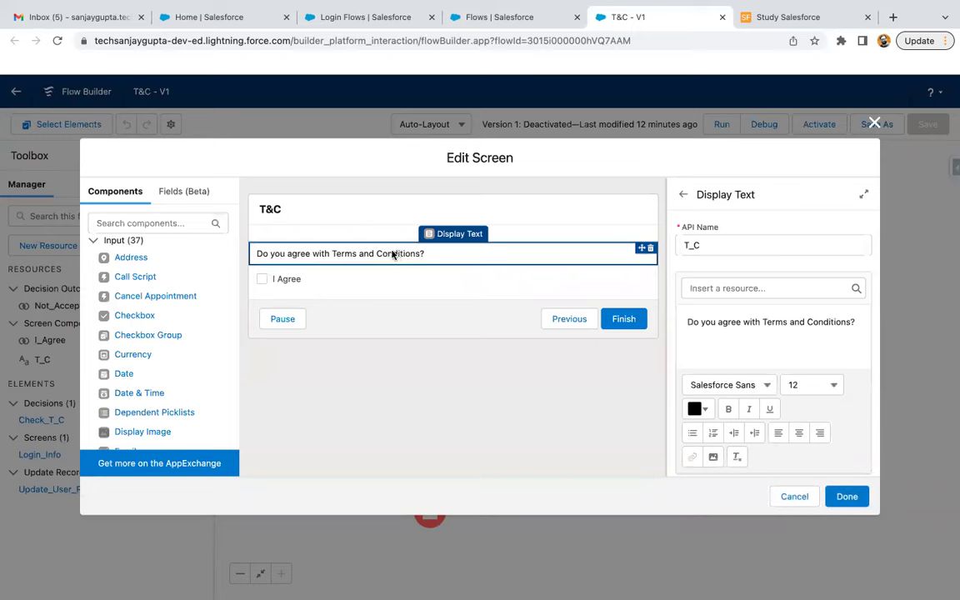
pyautogui.click(192, 224)
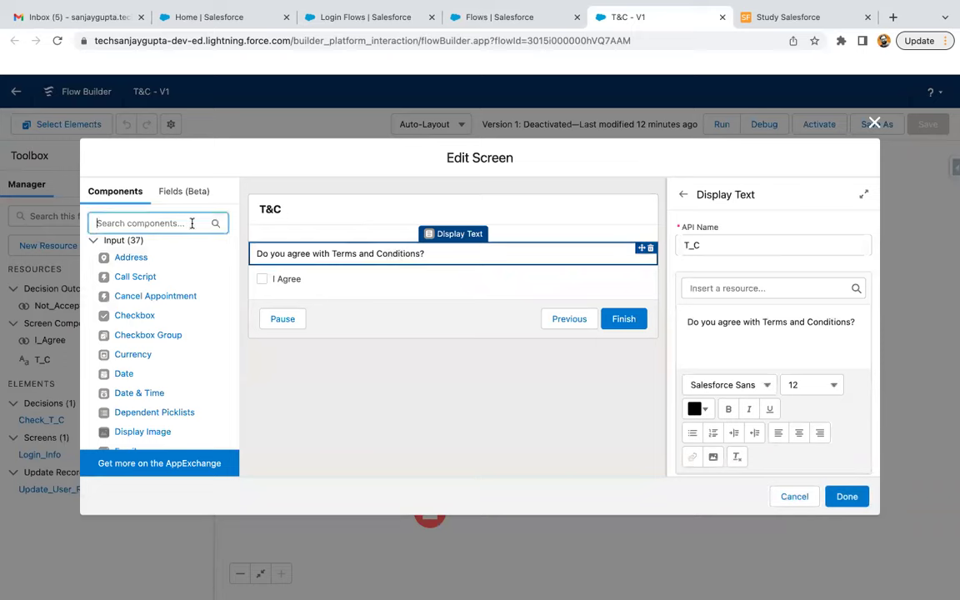
pyautogui.write('dis')
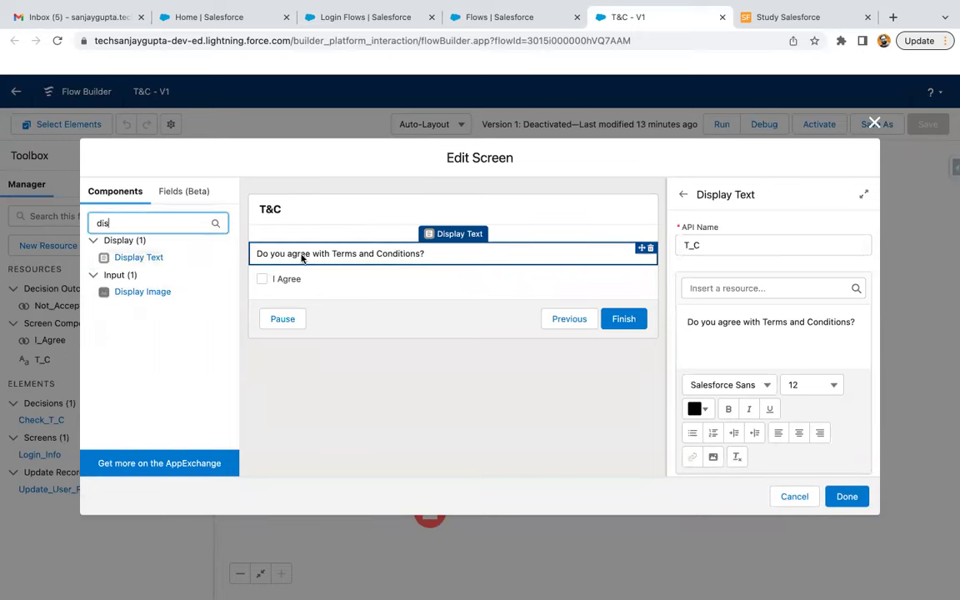
pyautogui.click(381, 254)
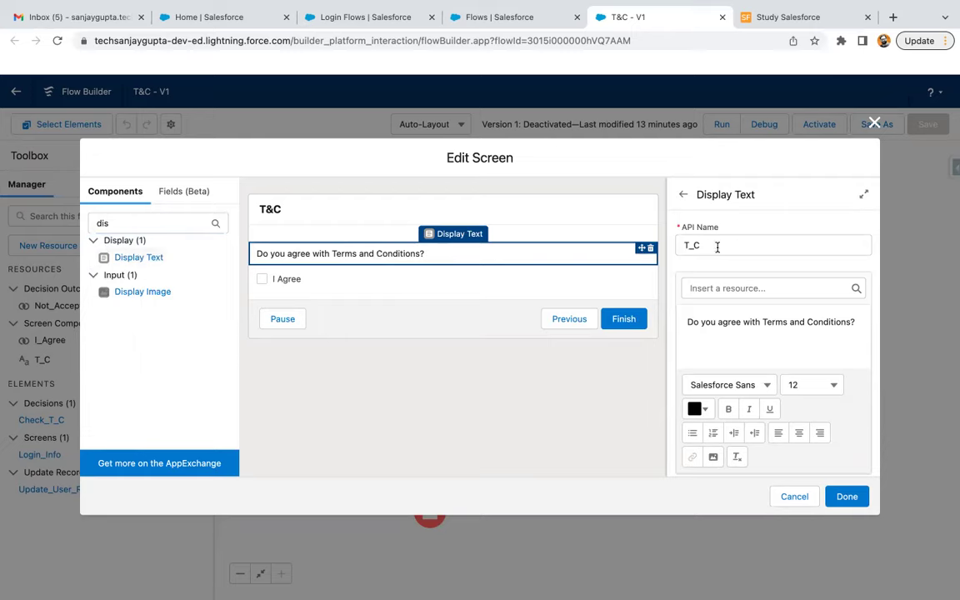
pyautogui.click(746, 332)
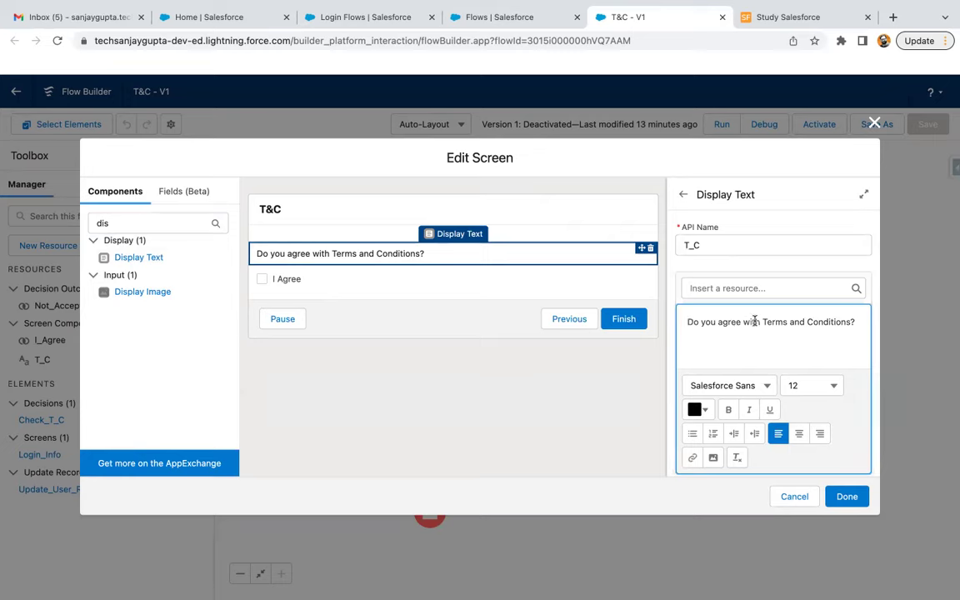
pyautogui.click(337, 285)
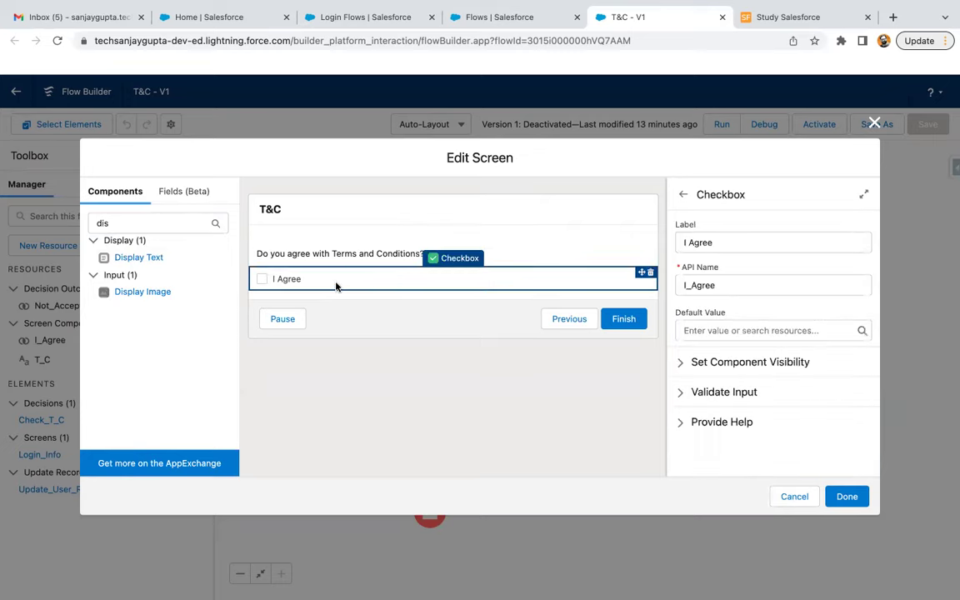
# Search components for 'check', then close the screen editor without changes
pyautogui.click(160, 223)
pyautogui.write('chek')
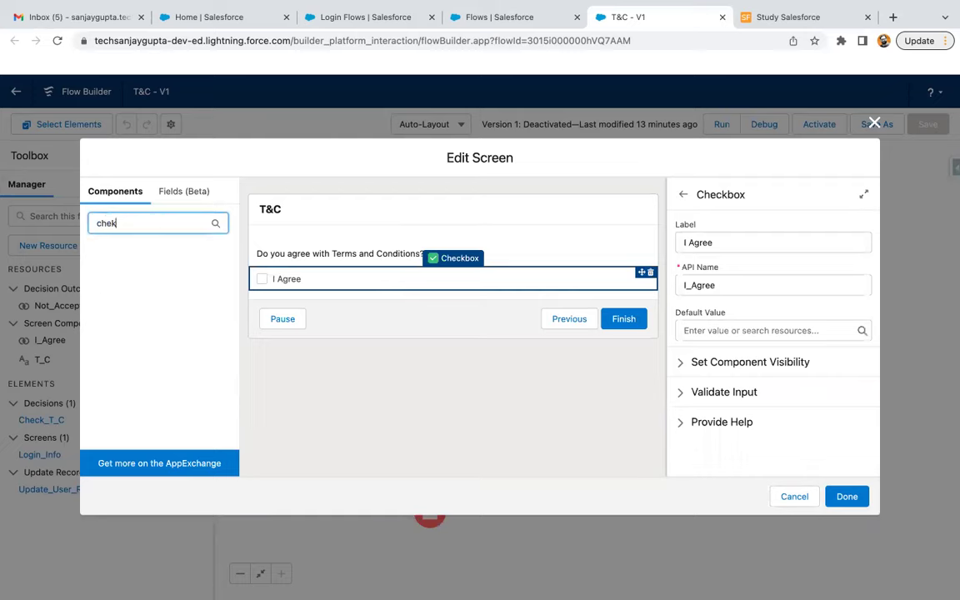
pyautogui.write('c')
pyautogui.press('BackSpace')
pyautogui.press('BackSpace')
pyautogui.write('c')
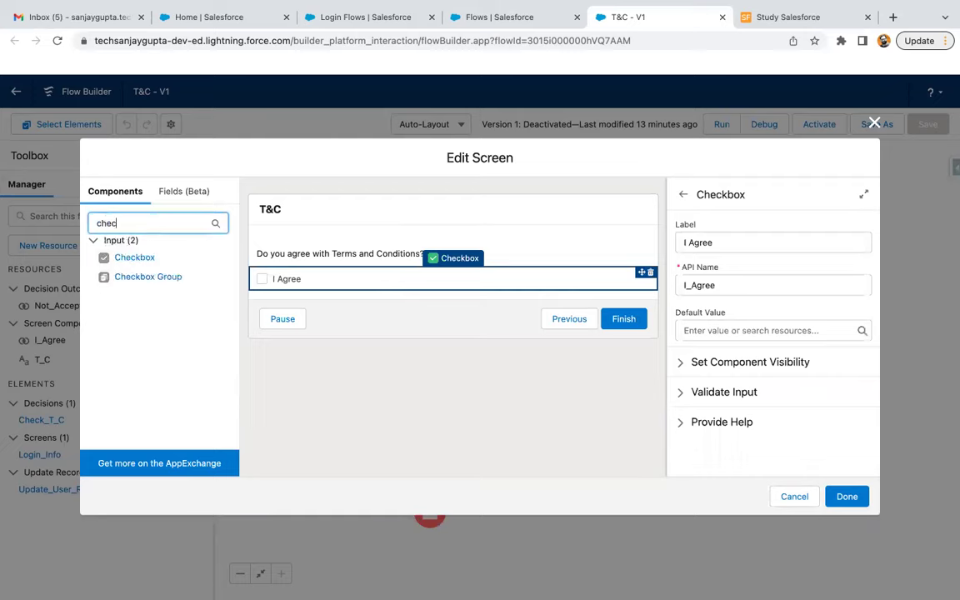
pyautogui.click(407, 278)
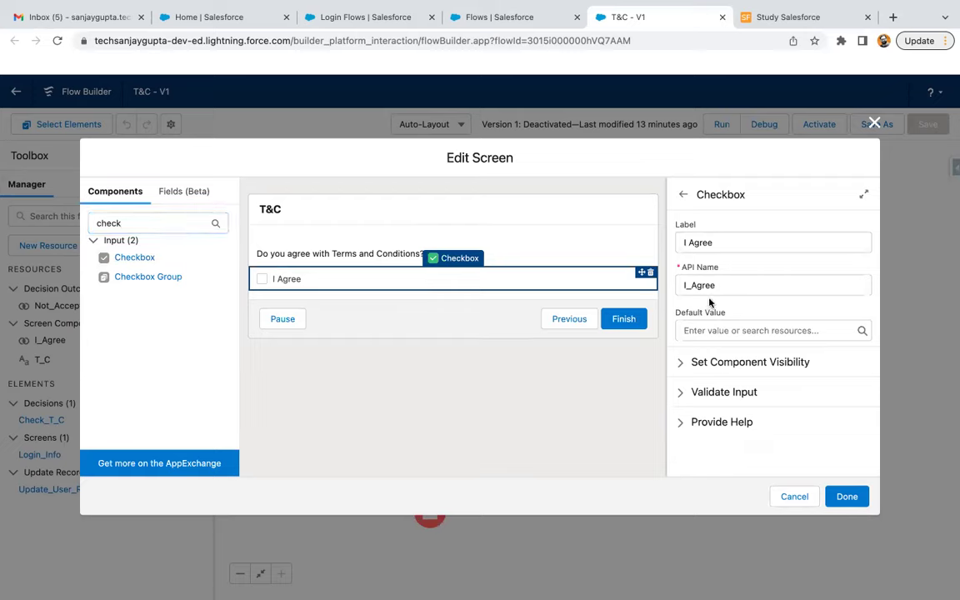
pyautogui.click(802, 498)
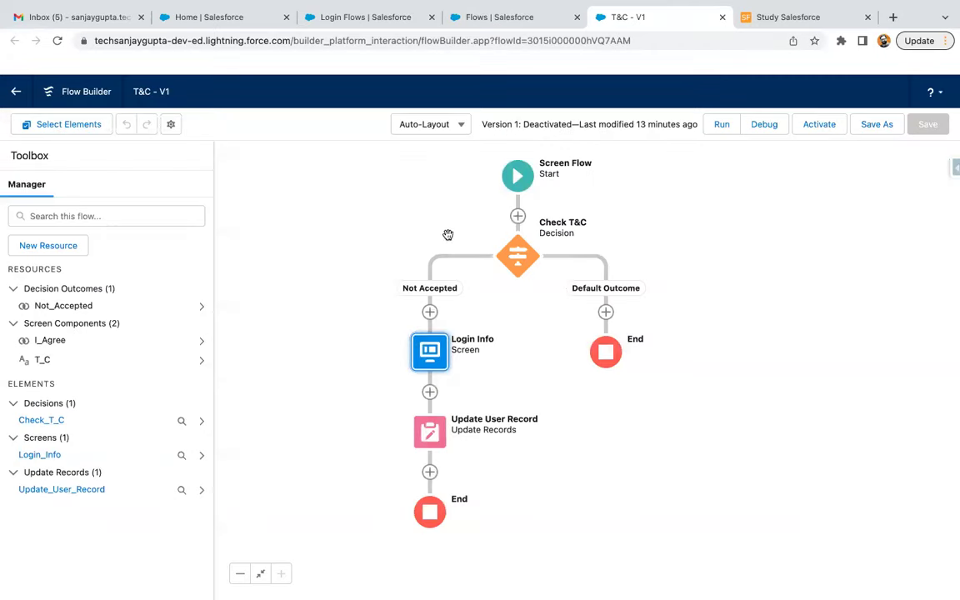
pyautogui.click(403, 204)
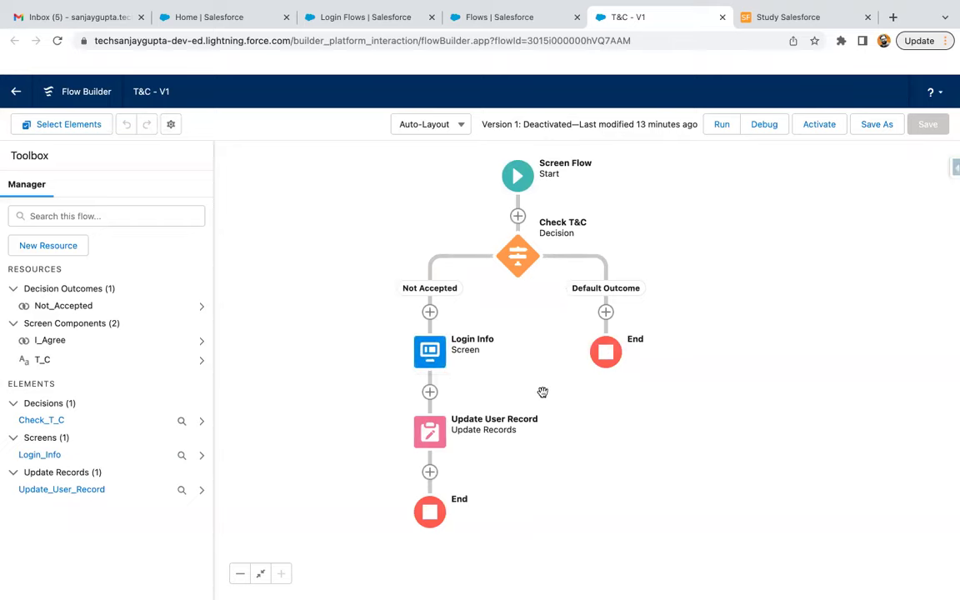
# Add a Decision labelled 'check user response' after the Login Info screen
pyautogui.moveTo(489, 353); pyautogui.dragTo(486, 308)
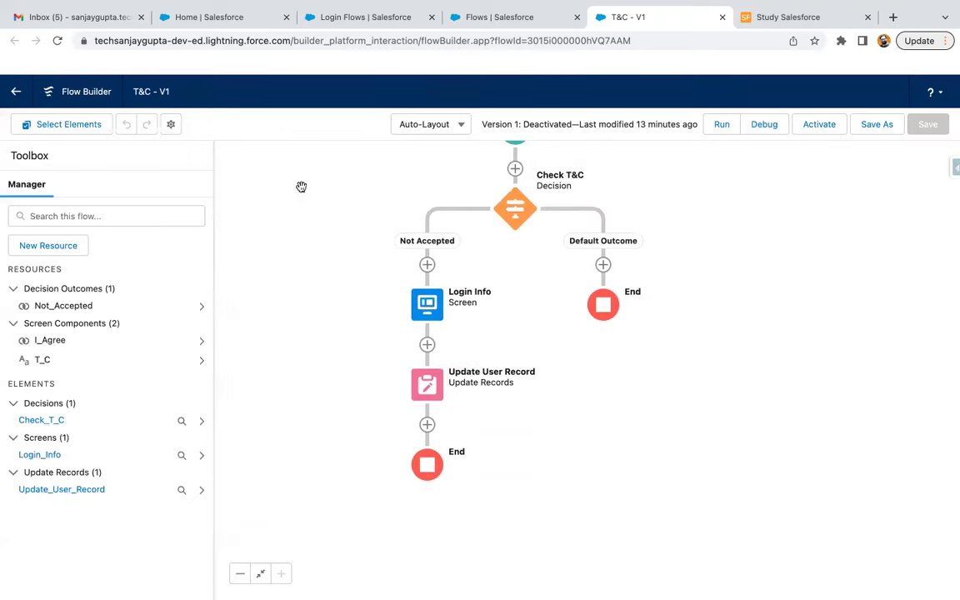
pyautogui.click(426, 345)
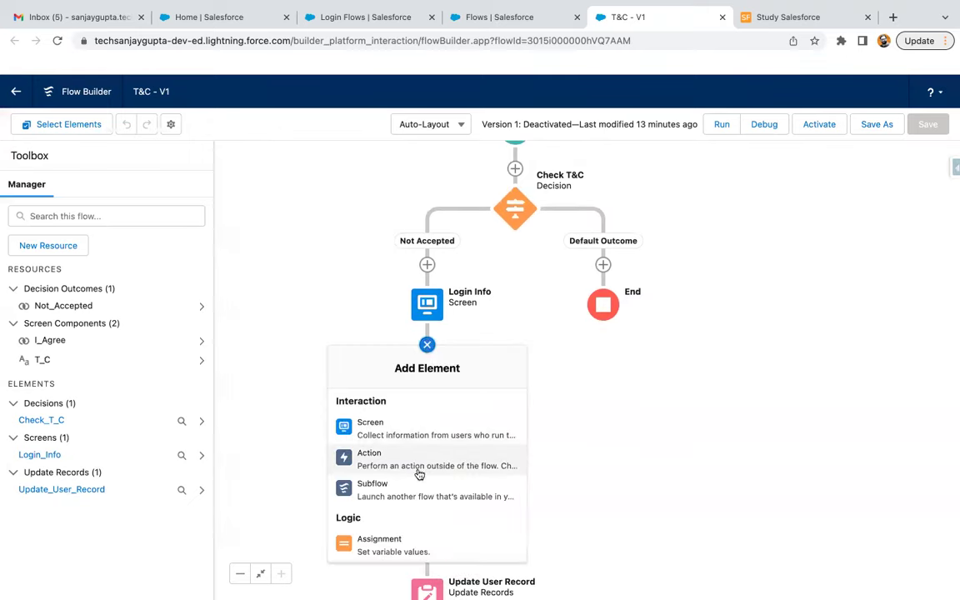
pyautogui.scroll(-4, 419, 473)
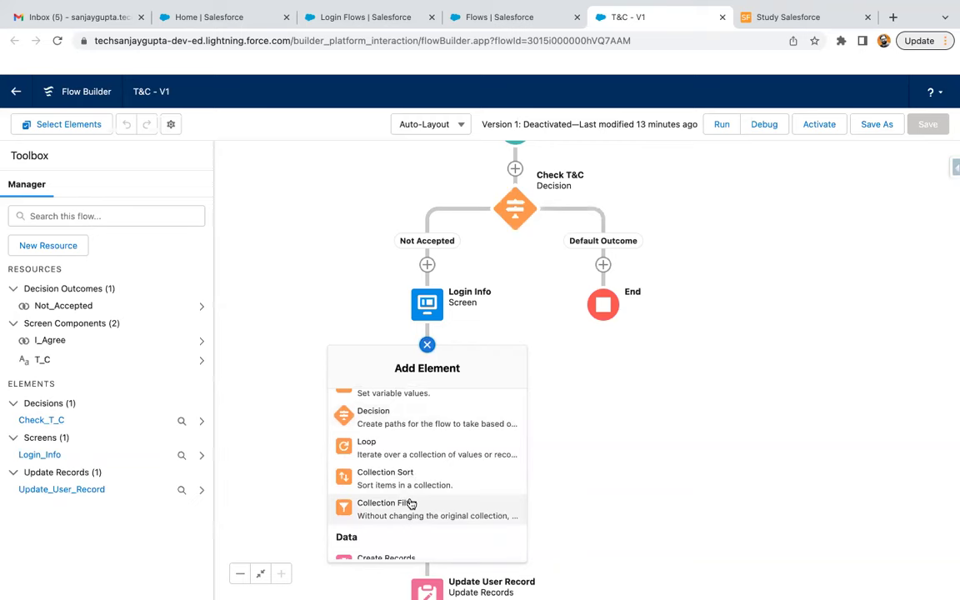
pyautogui.click(411, 427)
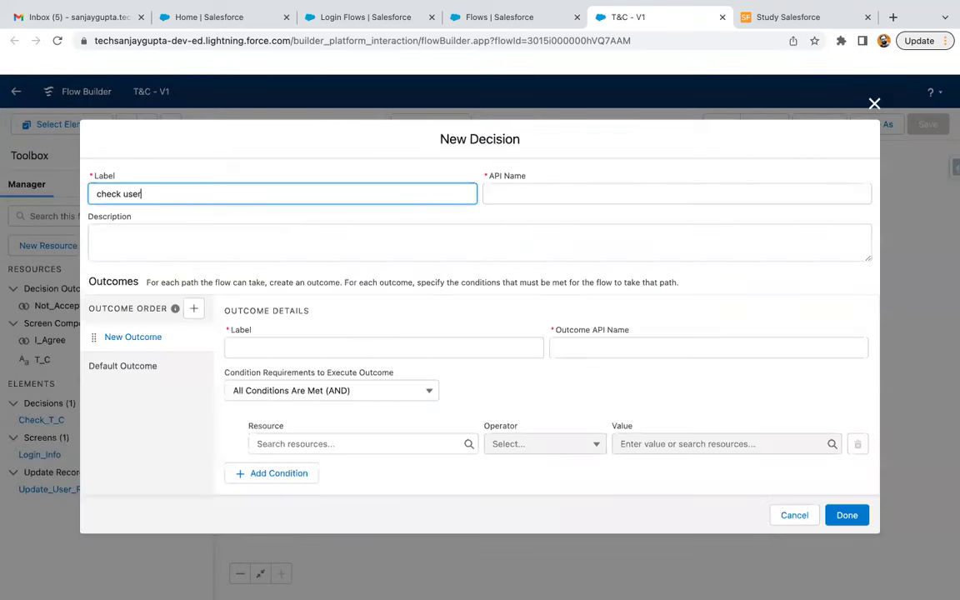
pyautogui.write('check user response')
pyautogui.click(285, 348)
# Give it an Agreed? outcome where I_Agree Equals $GlobalConstant.True, and save the decision
pyautogui.write('Agre')
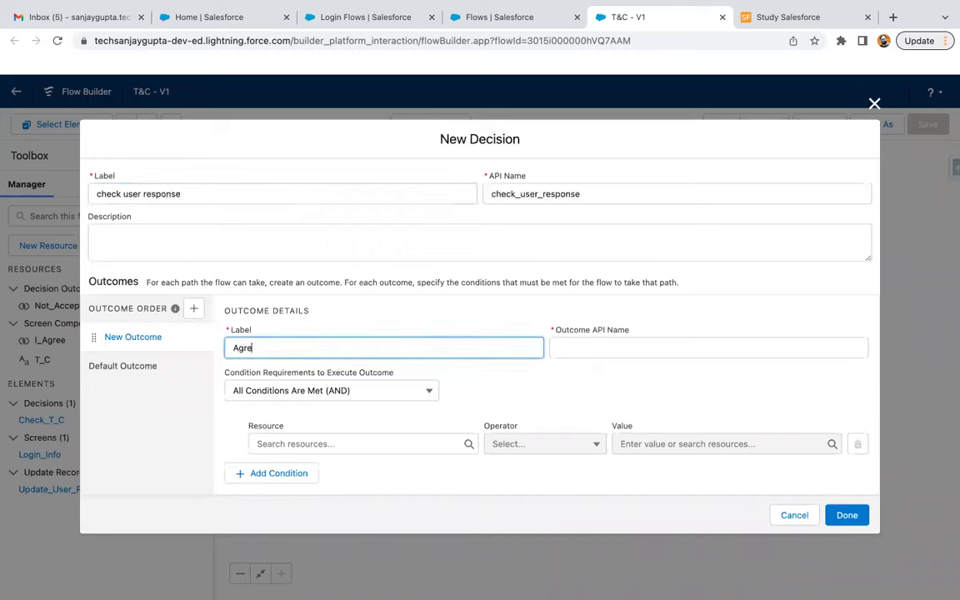
pyautogui.click(464, 395)
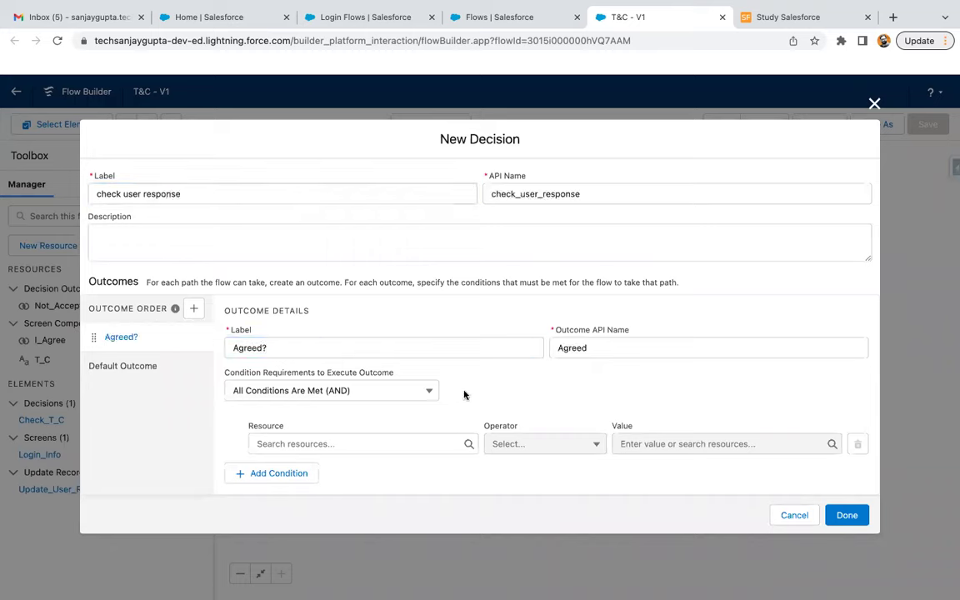
pyautogui.click(360, 440)
pyautogui.write('i')
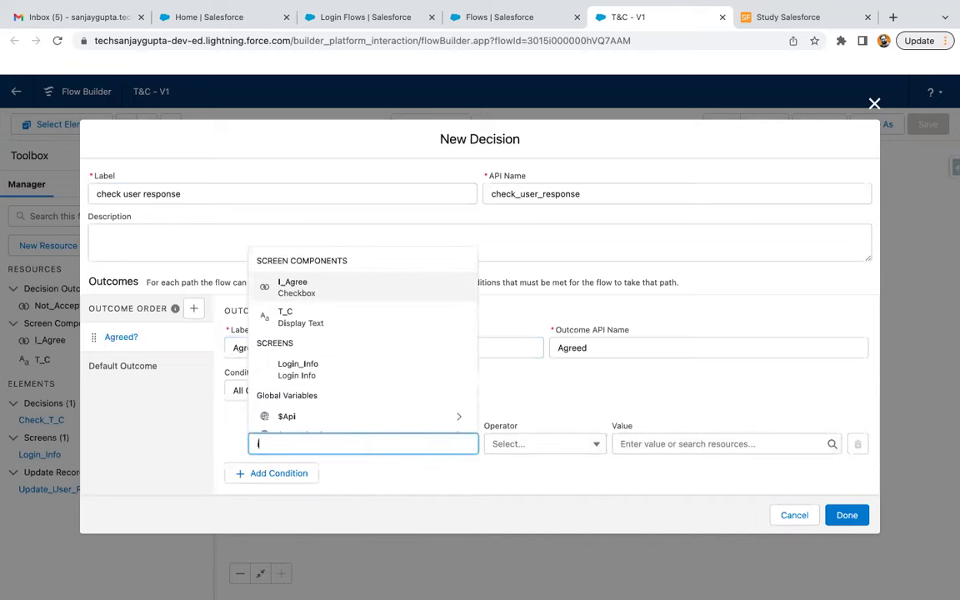
pyautogui.click(328, 292)
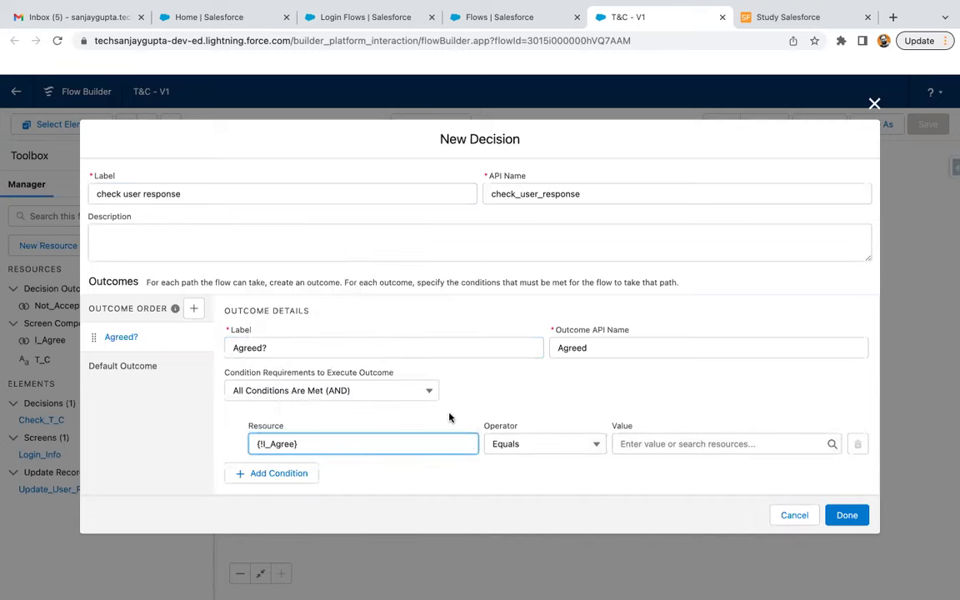
pyautogui.click(637, 442)
pyautogui.write('true')
pyautogui.click(667, 417)
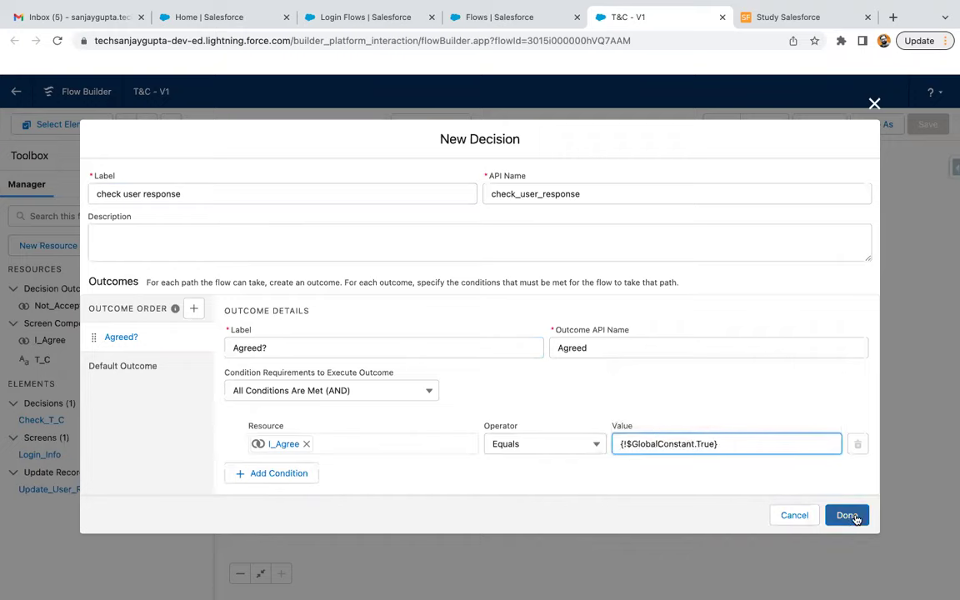
pyautogui.click(847, 515)
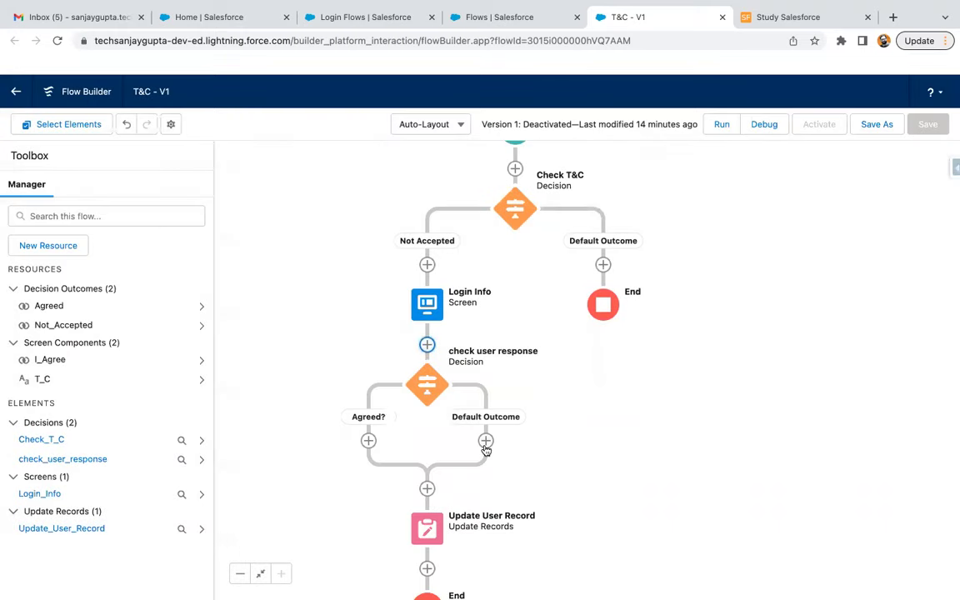
# End the decision's Default Outcome path
pyautogui.click(486, 440)
pyautogui.scroll(-6, 492, 542)
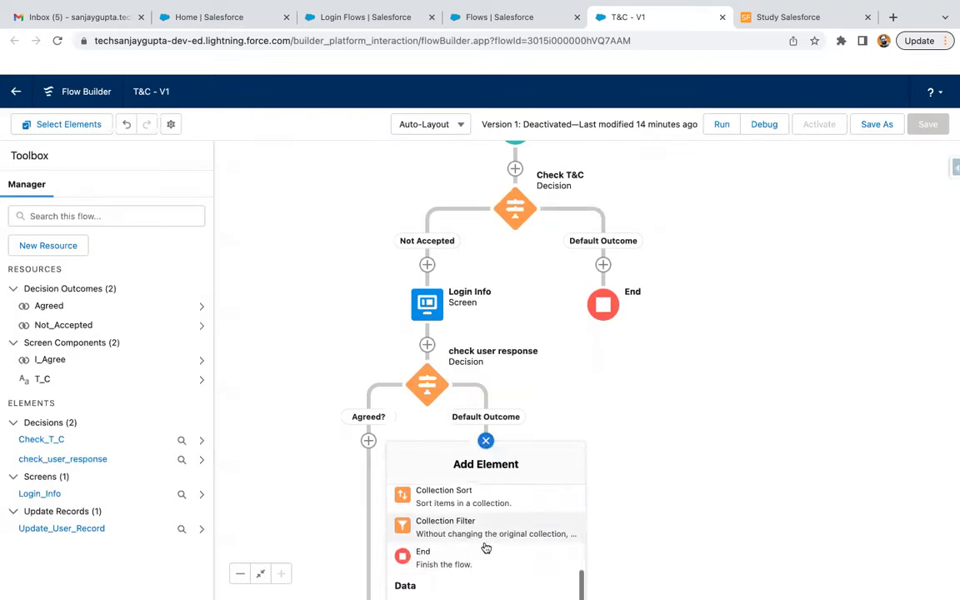
pyautogui.click(468, 564)
pyautogui.moveTo(551, 431); pyautogui.dragTo(596, 342)
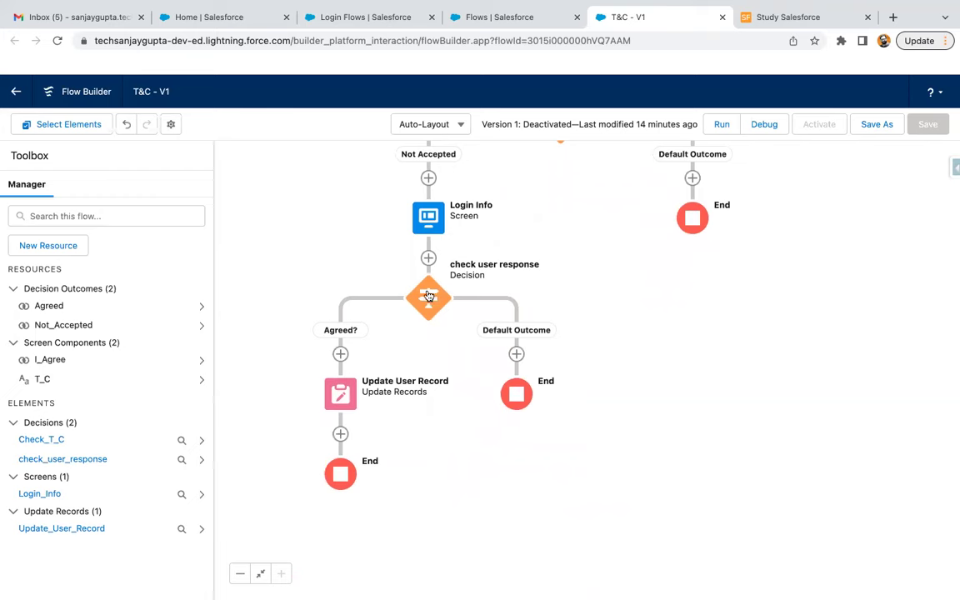
# Review the Login Info screen and Update User Record settings, closing both without changes
pyautogui.click(428, 217)
pyautogui.click(427, 339)
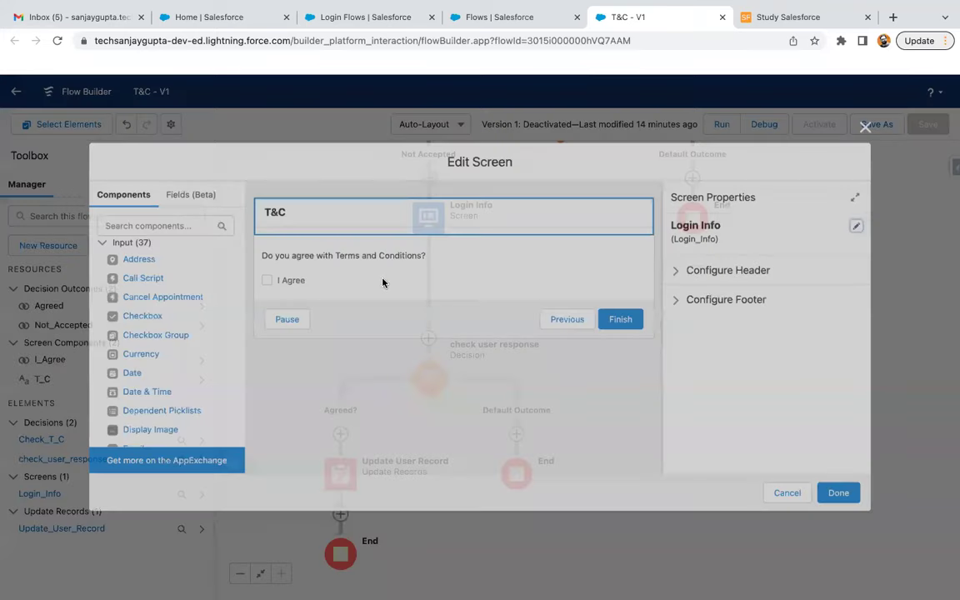
pyautogui.click(786, 493)
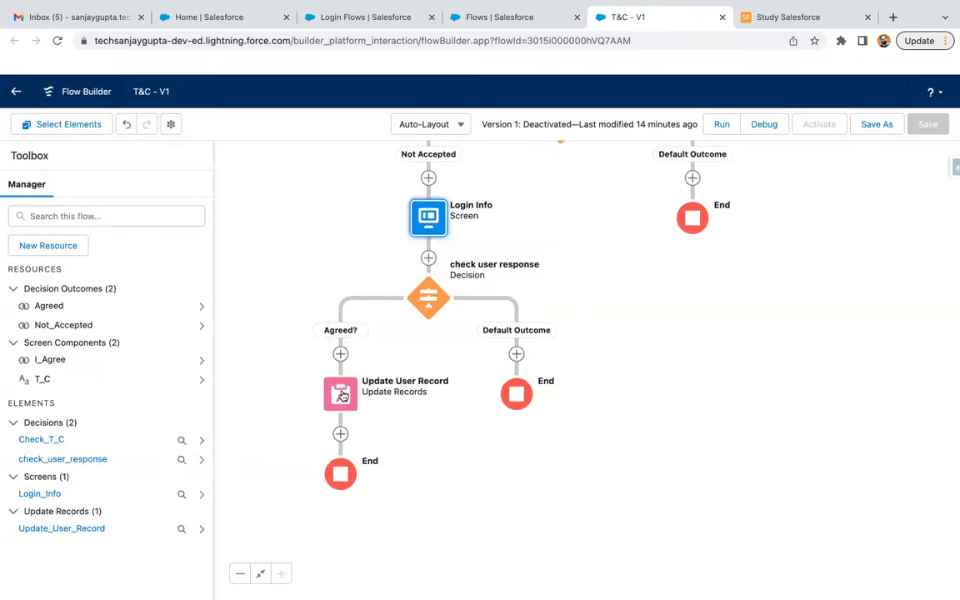
pyautogui.doubleClick(342, 395)
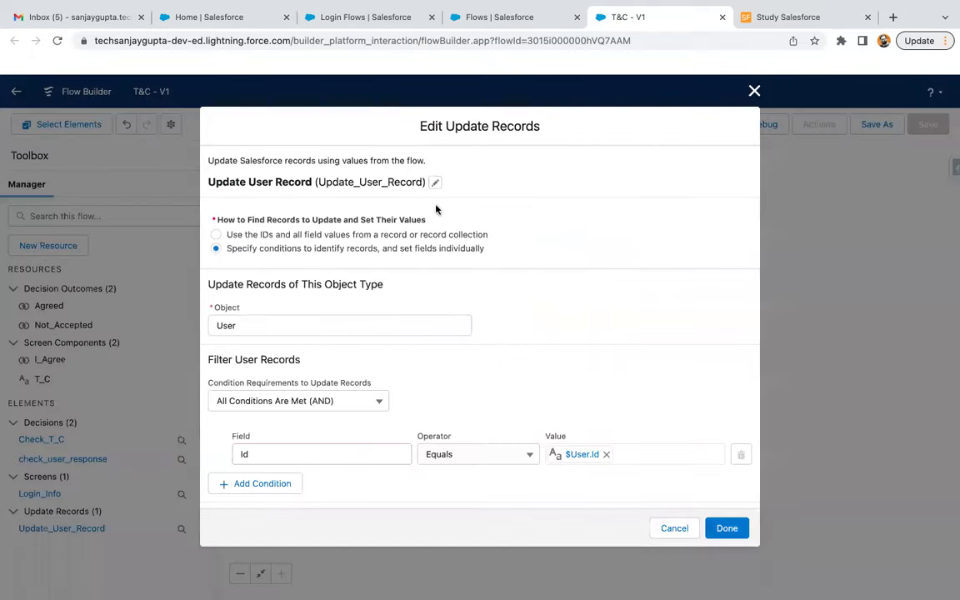
pyautogui.click(435, 182)
pyautogui.scroll(-5, 414, 257)
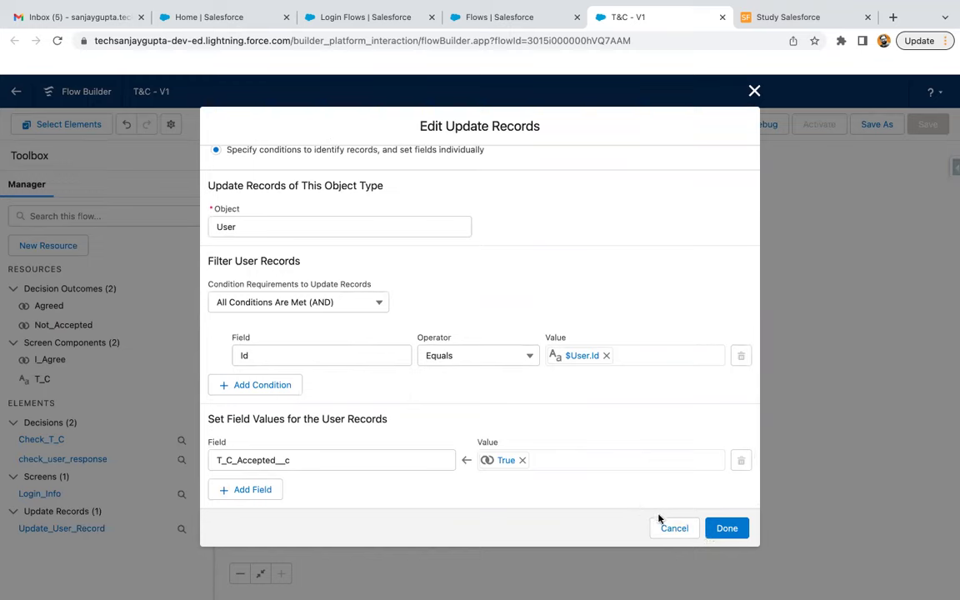
pyautogui.click(673, 529)
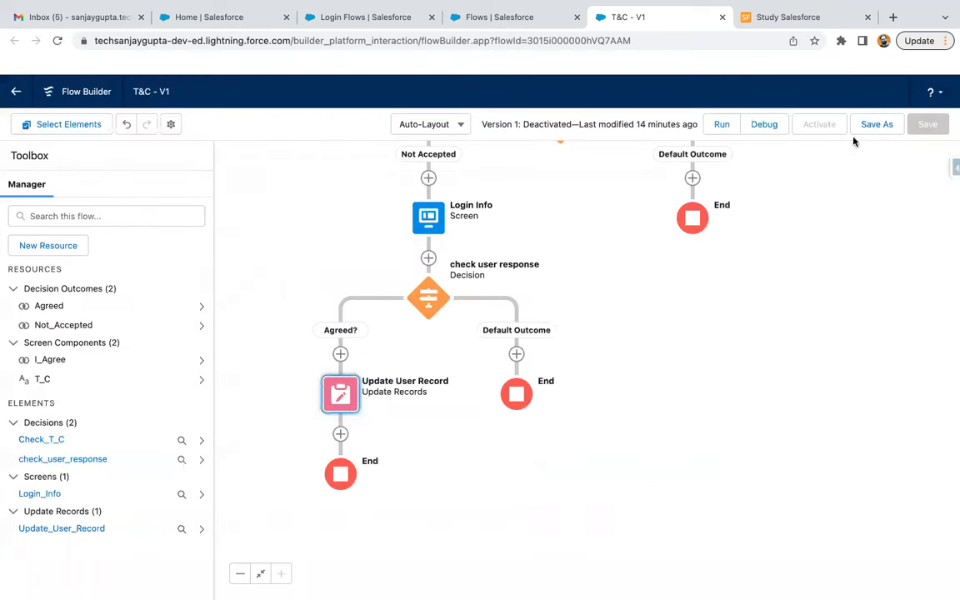
# Save T&C as a new version 3 and activate it, then start a new login flow
pyautogui.click(875, 124)
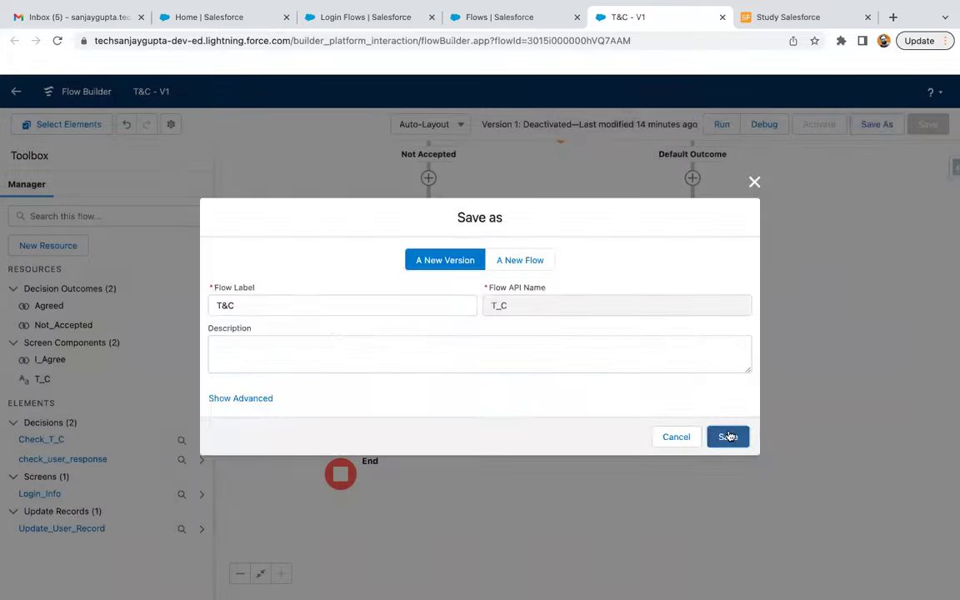
pyautogui.click(725, 436)
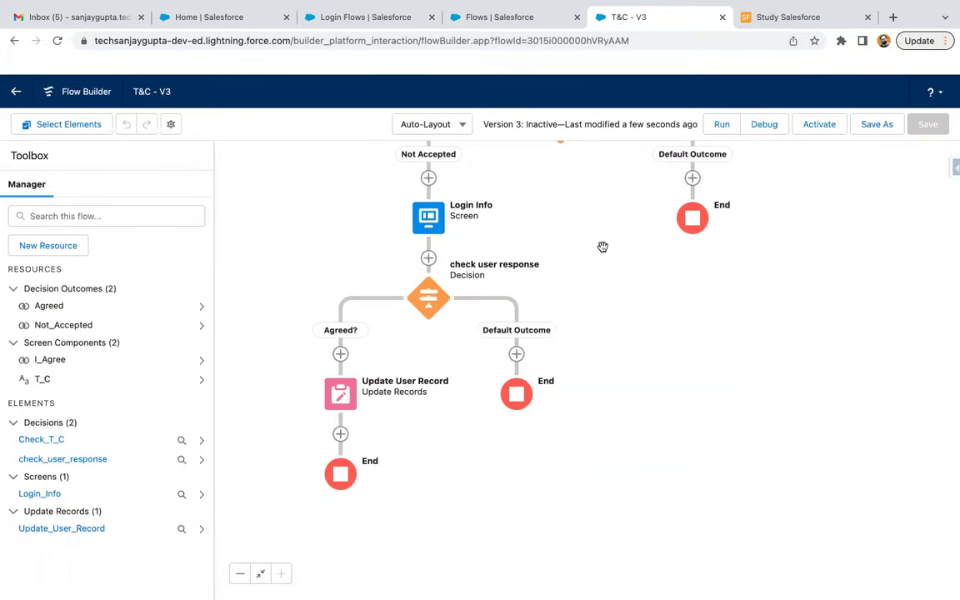
pyautogui.click(819, 125)
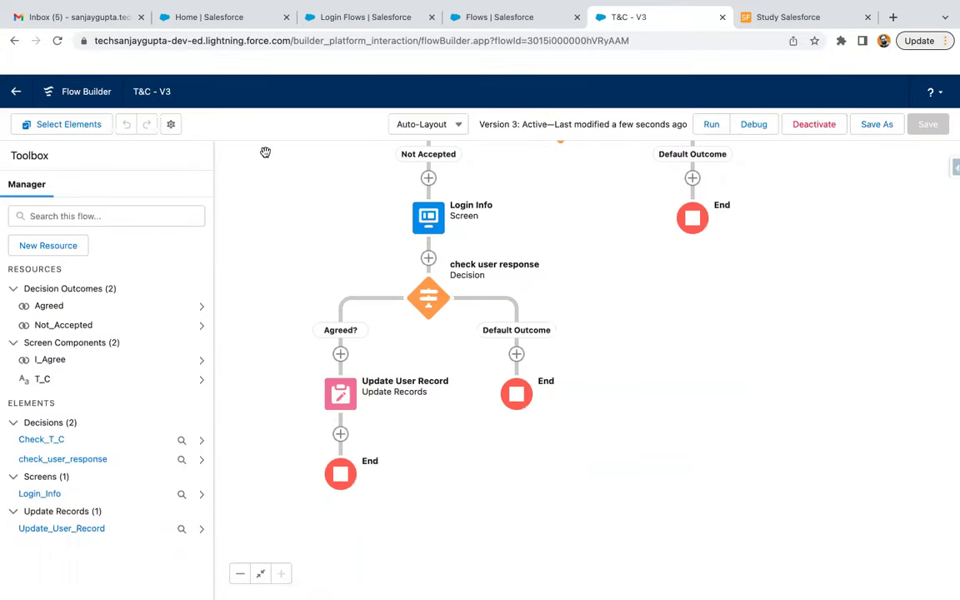
pyautogui.click(375, 16)
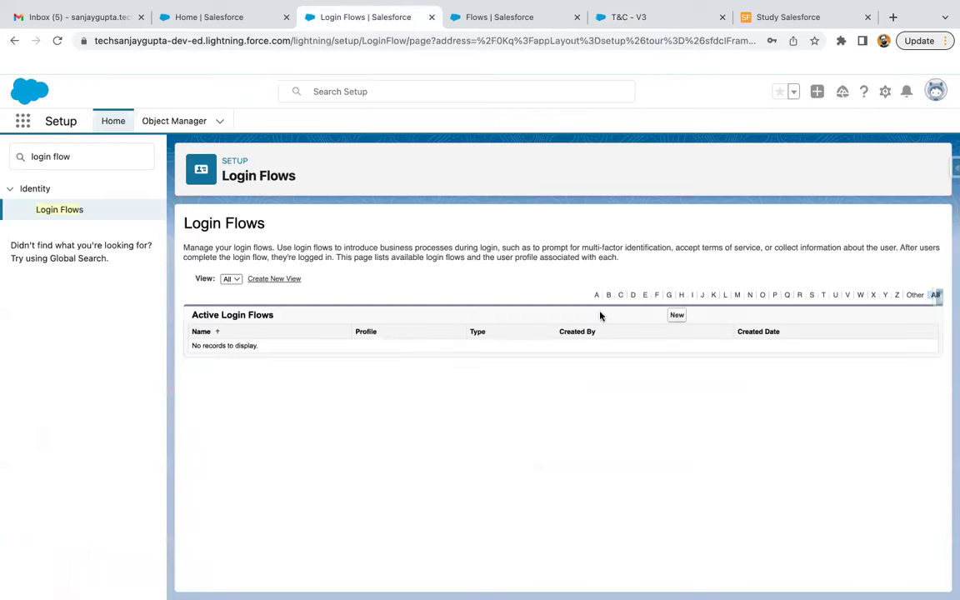
pyautogui.click(674, 316)
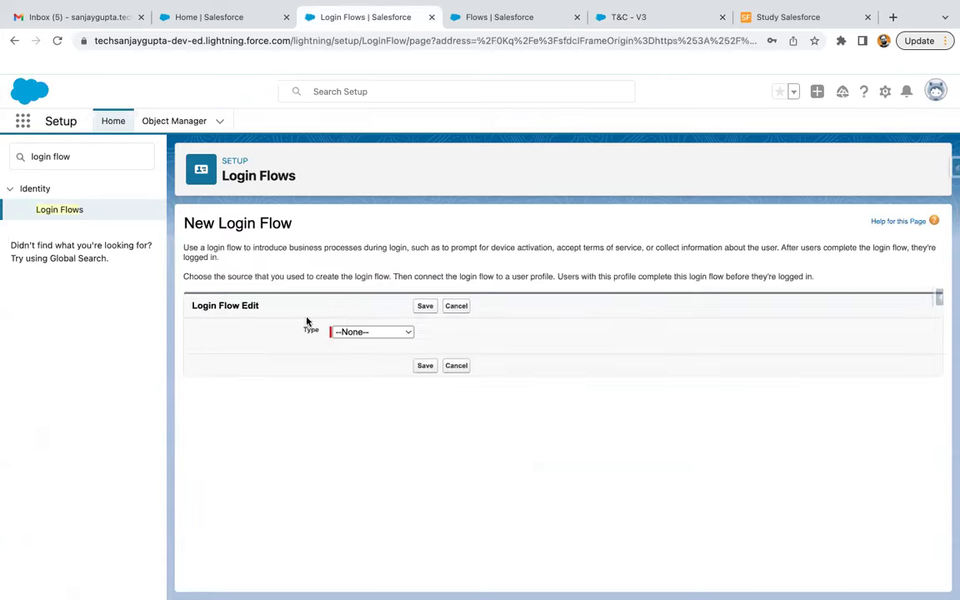
# Set the login flow Type to Flow, name it T&C, and choose the T_C flow
pyautogui.click(364, 333)
pyautogui.click(365, 345)
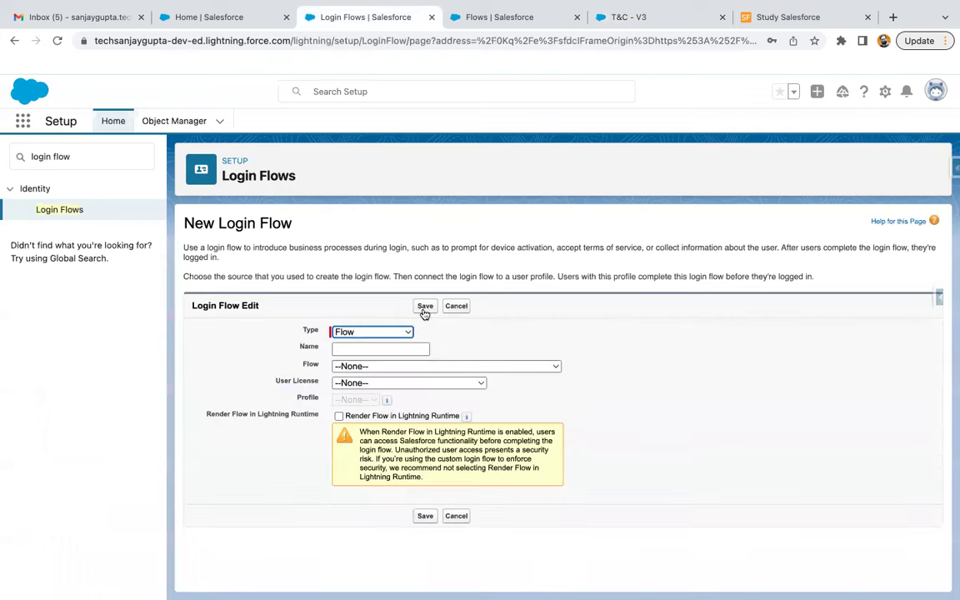
pyautogui.click(380, 350)
pyautogui.click(384, 401)
pyautogui.click(363, 367)
pyautogui.press('t')
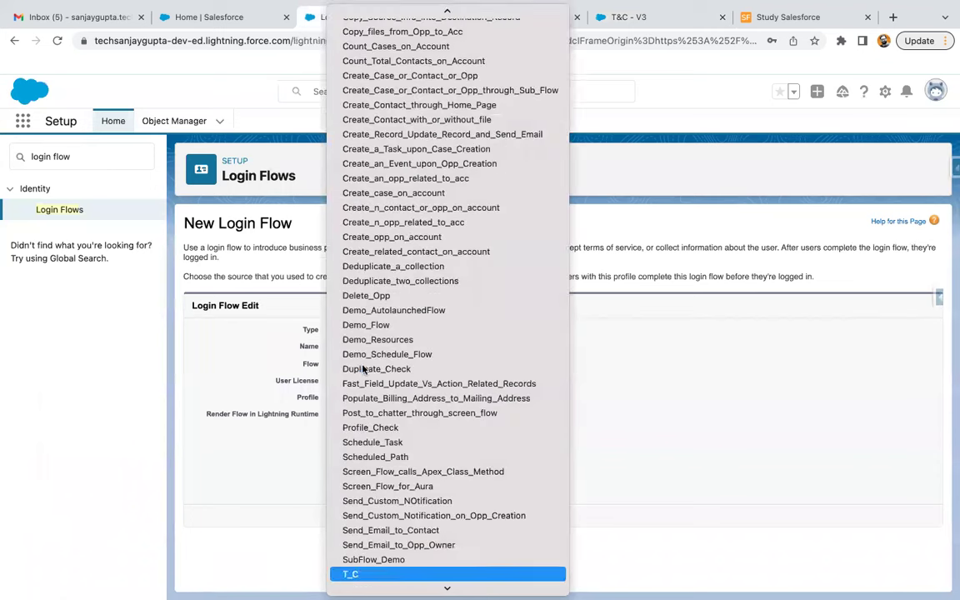
pyautogui.click(369, 574)
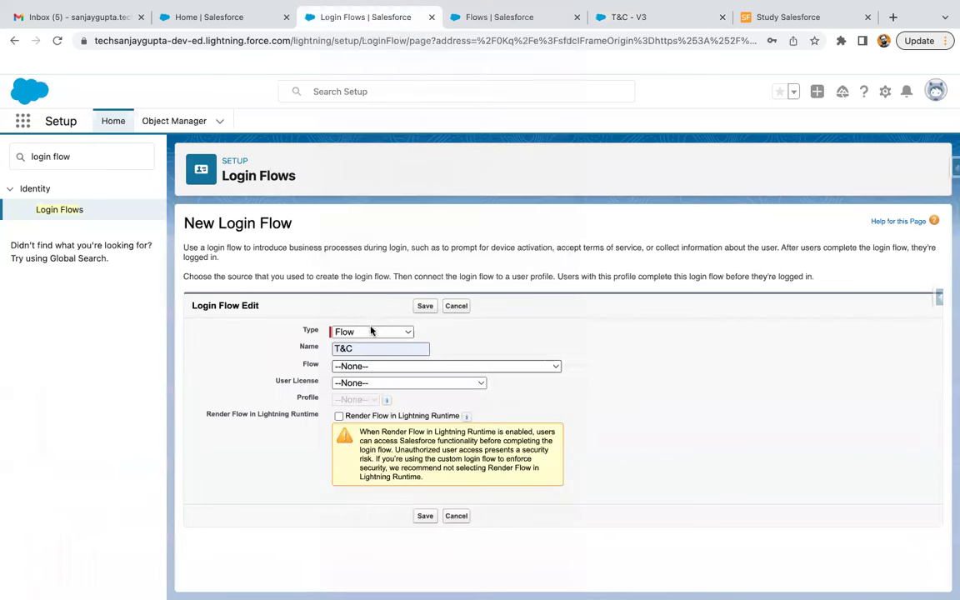
# Choose Salesforce license and Standard User profile, enable Lightning Runtime, and save the login flow
pyautogui.click(368, 384)
pyautogui.press('s')
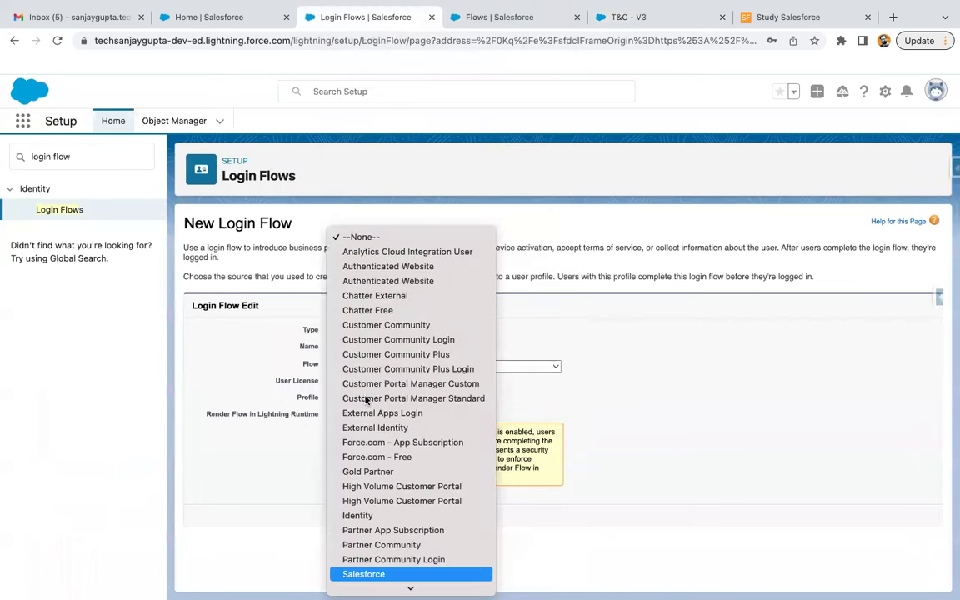
pyautogui.click(380, 530)
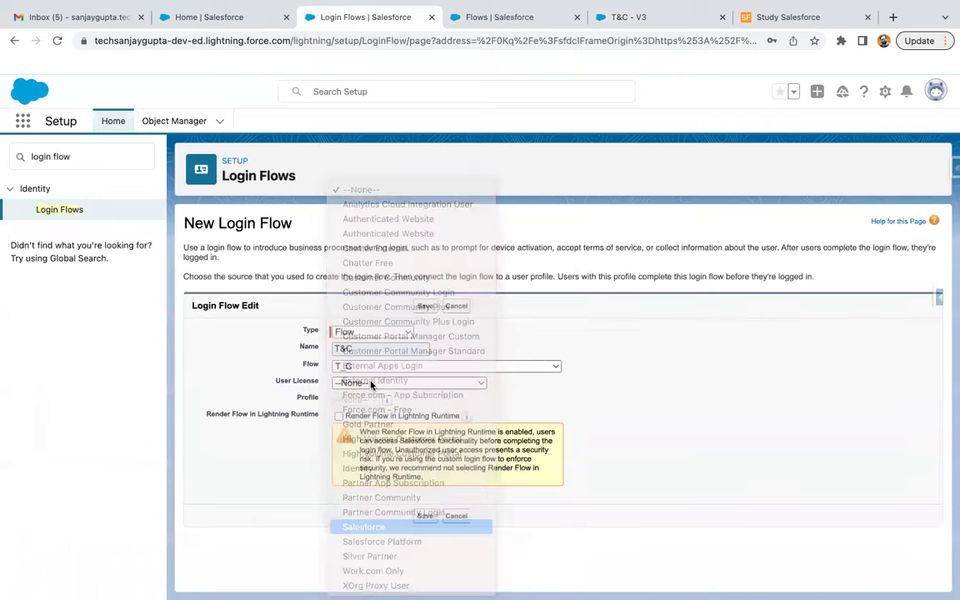
pyautogui.click(379, 400)
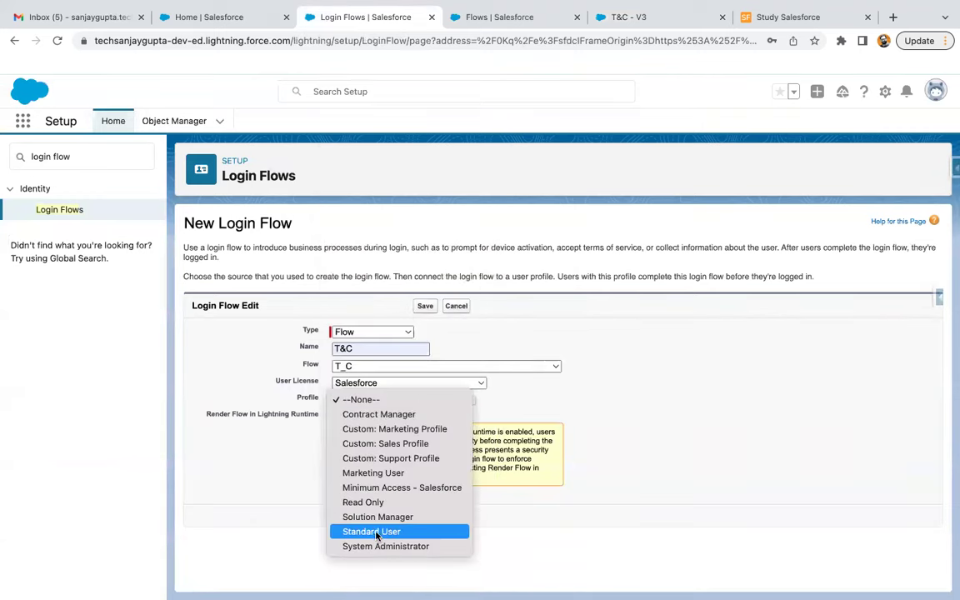
pyautogui.click(371, 531)
pyautogui.click(339, 416)
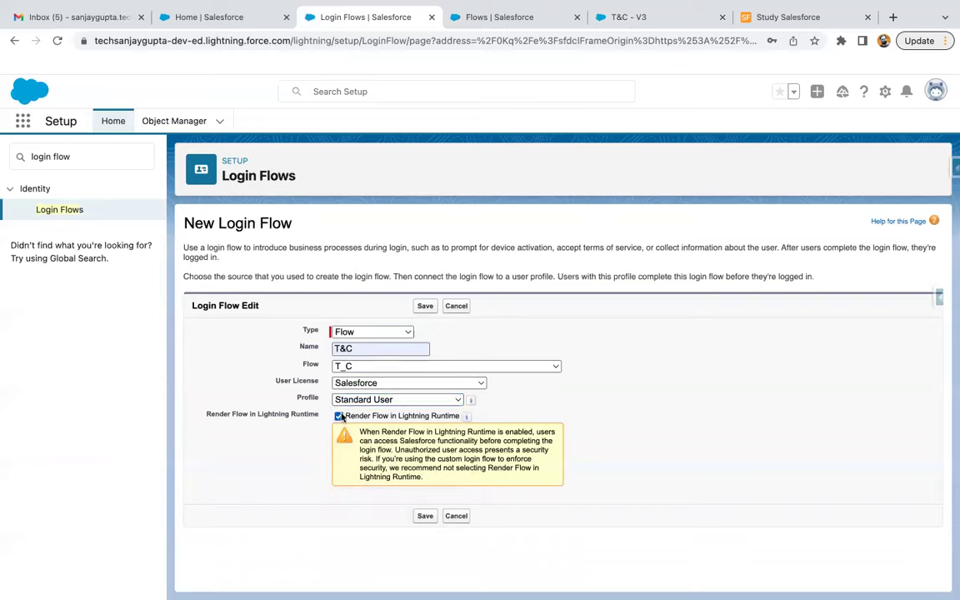
pyautogui.click(425, 517)
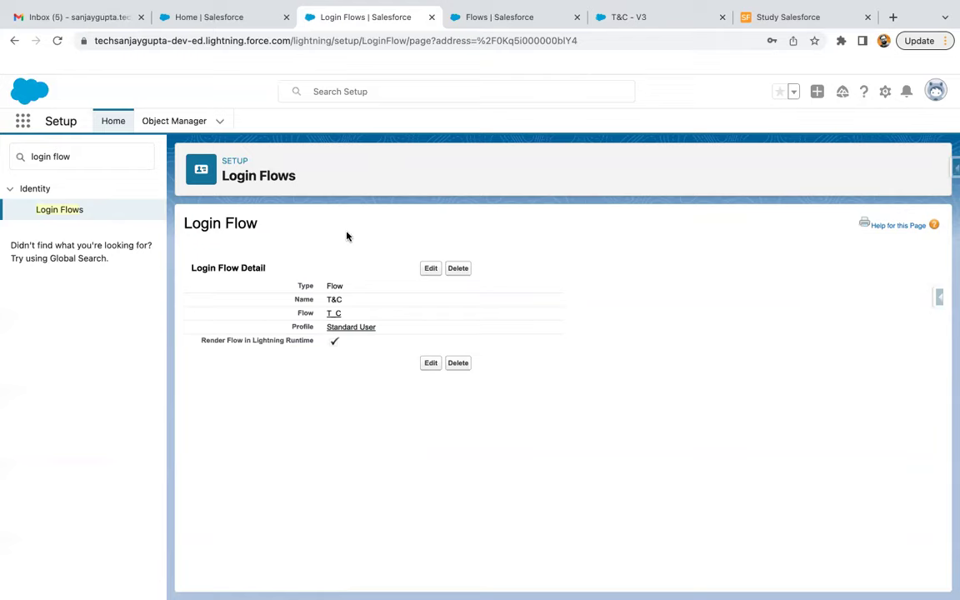
pyautogui.click(134, 166)
# Open the test user from the Users page, confirm T&C Accepted is checked, and edit the record
pyautogui.hotkey('ctrl', 'a')
pyautogui.write('user')
pyautogui.click(49, 356)
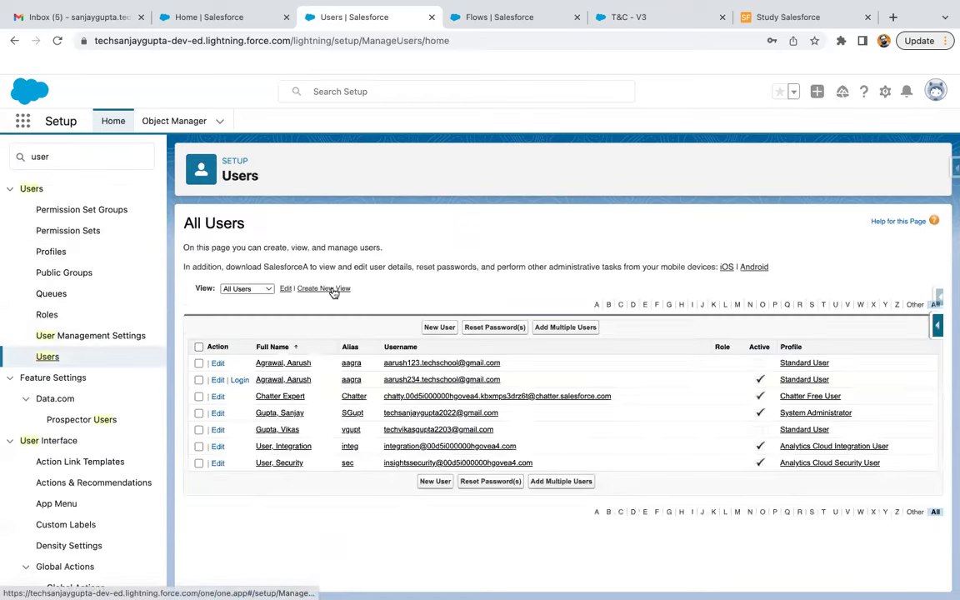
pyautogui.click(296, 381)
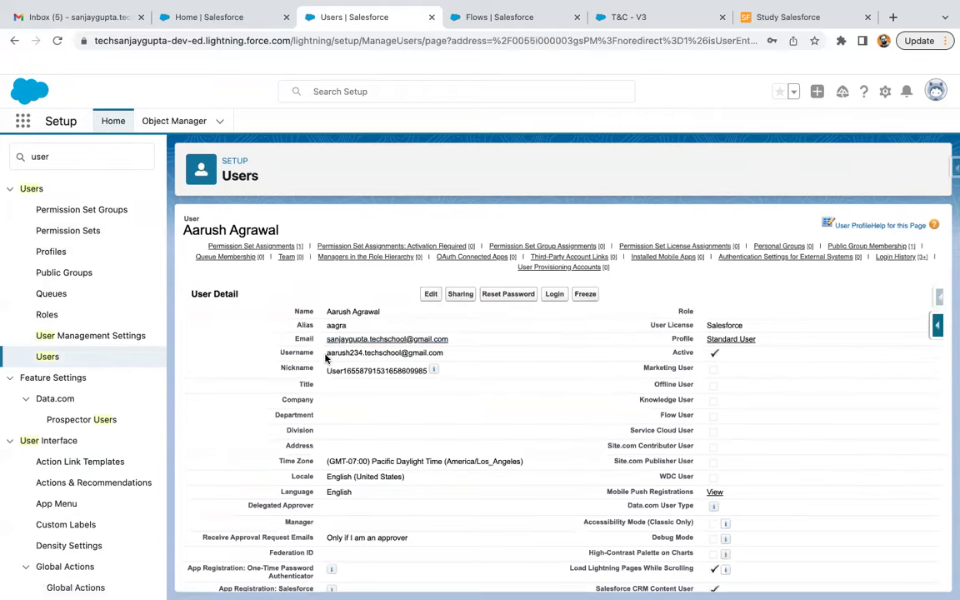
pyautogui.moveTo(326, 352); pyautogui.dragTo(459, 358)
pyautogui.hotkey('ctrl', 'c')
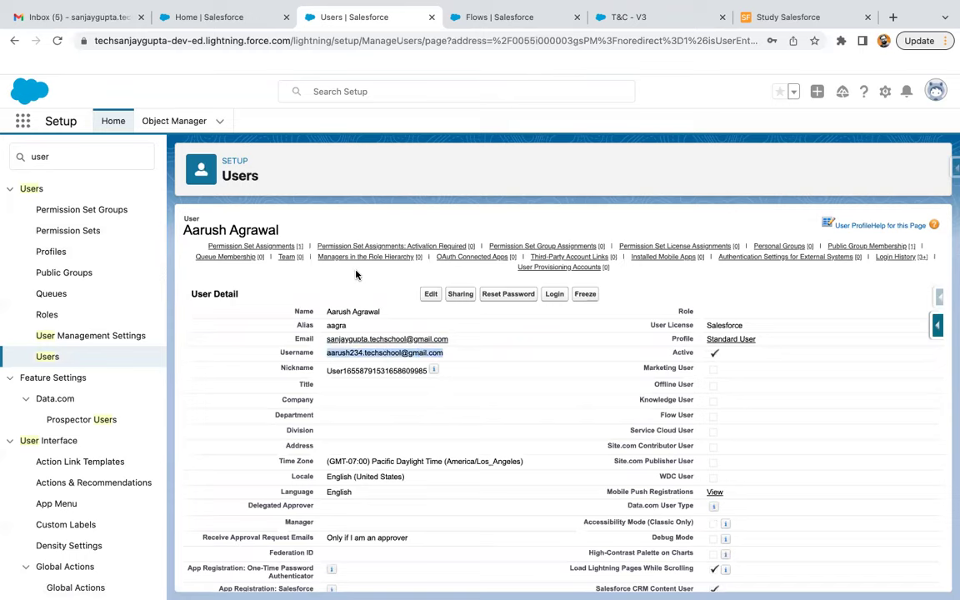
pyautogui.click(356, 275)
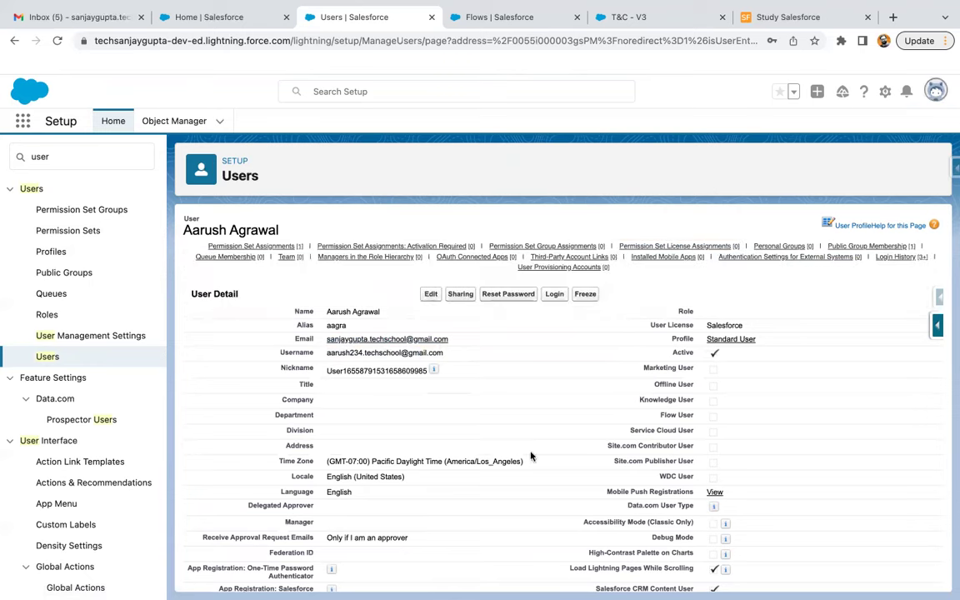
pyautogui.scroll(-3, 511, 496)
pyautogui.scroll(-2, 512, 496)
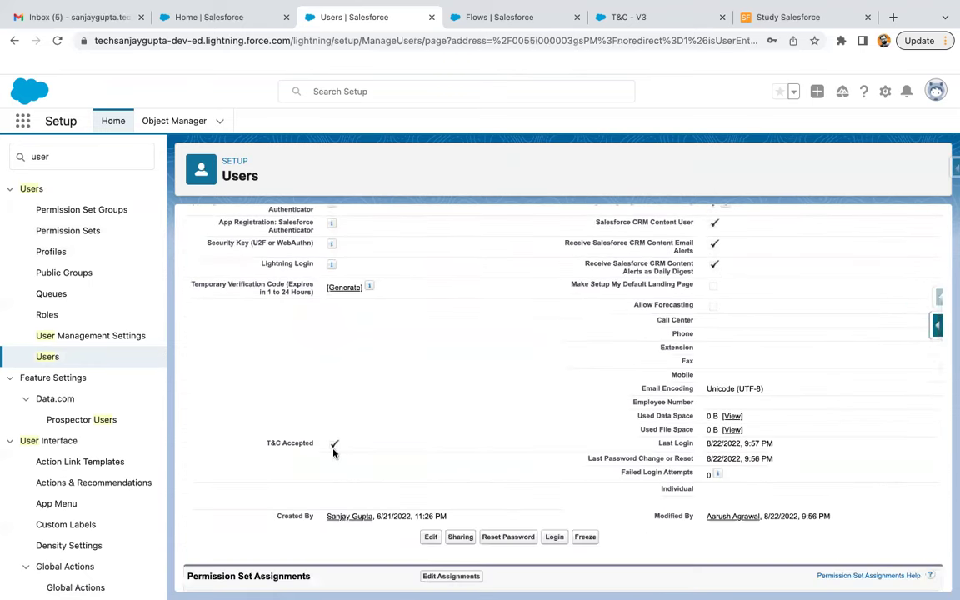
pyautogui.scroll(1, 342, 452)
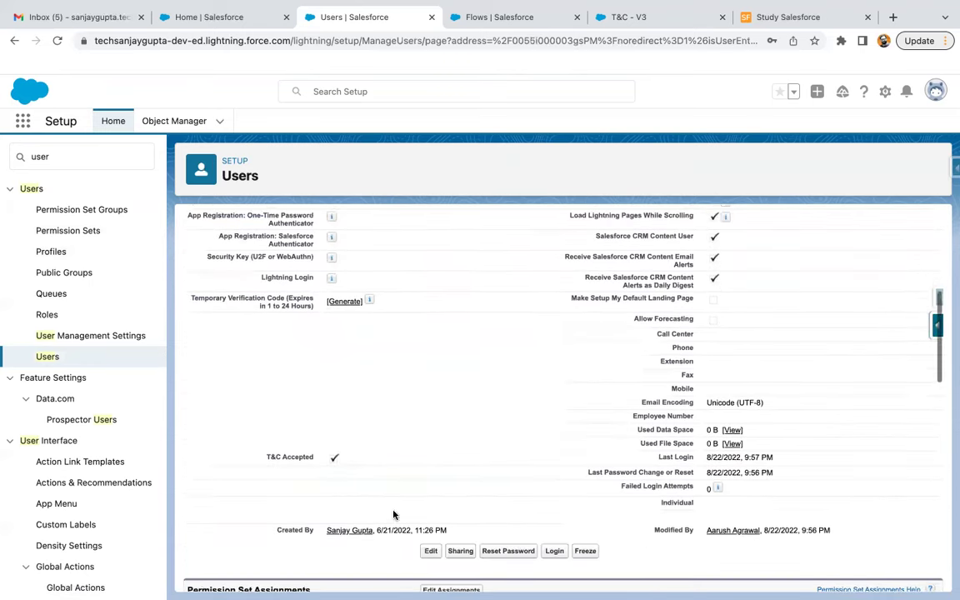
pyautogui.click(433, 549)
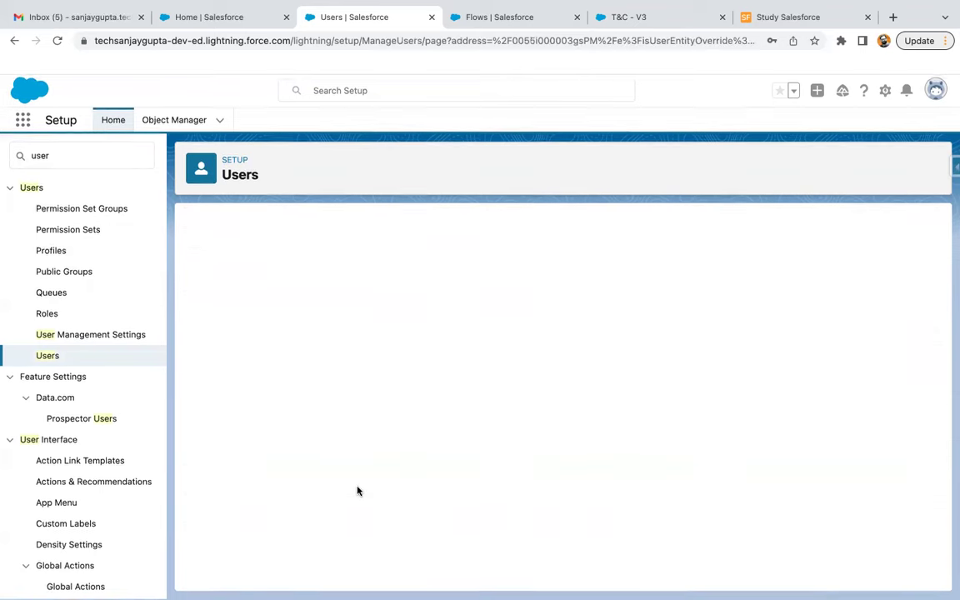
# Uncheck T&C Accepted under Additional Information and save the test user's record
pyautogui.scroll(-10, 329, 500)
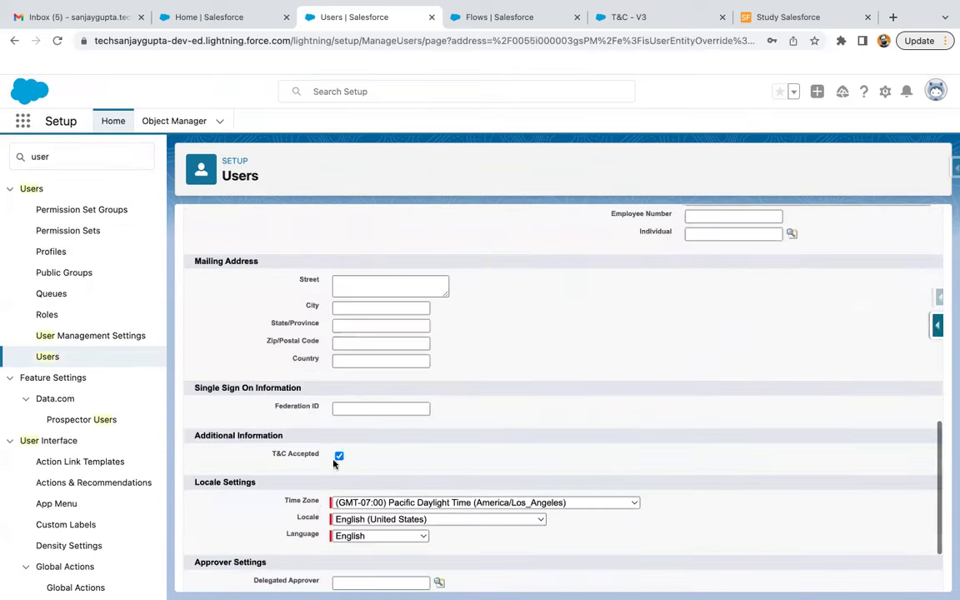
pyautogui.click(339, 356)
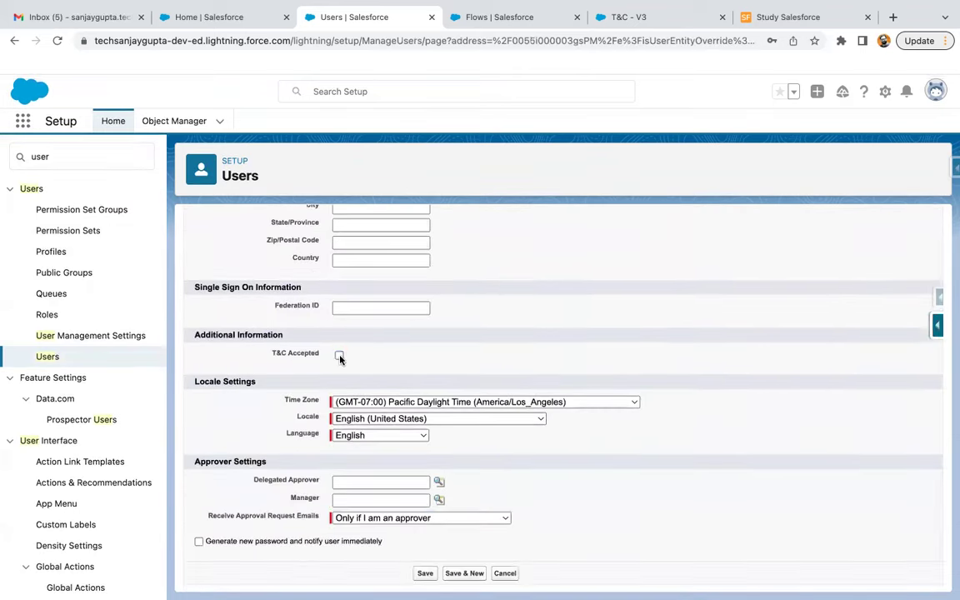
pyautogui.click(425, 574)
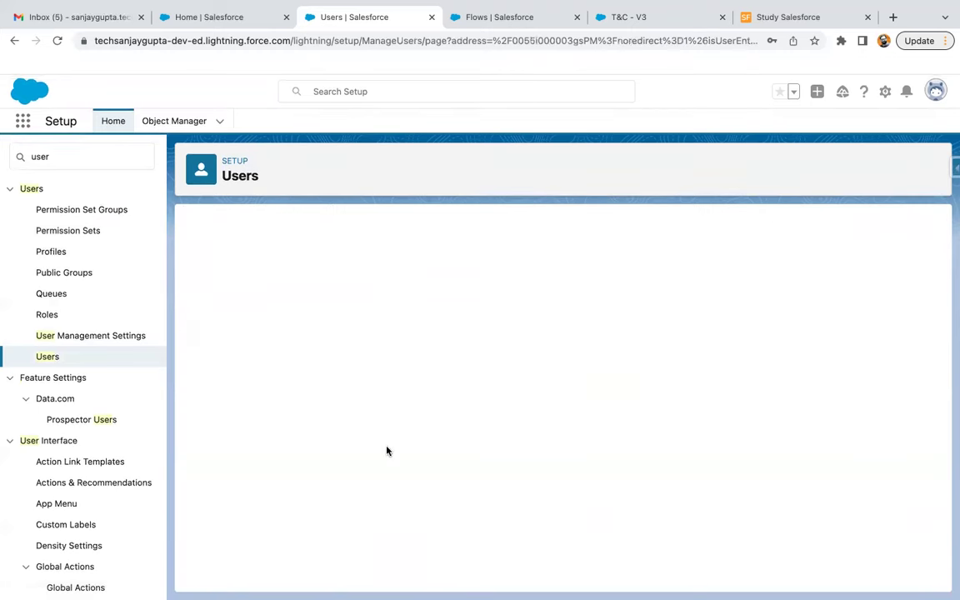
pyautogui.scroll(-3, 354, 496)
pyautogui.scroll(-2, 351, 489)
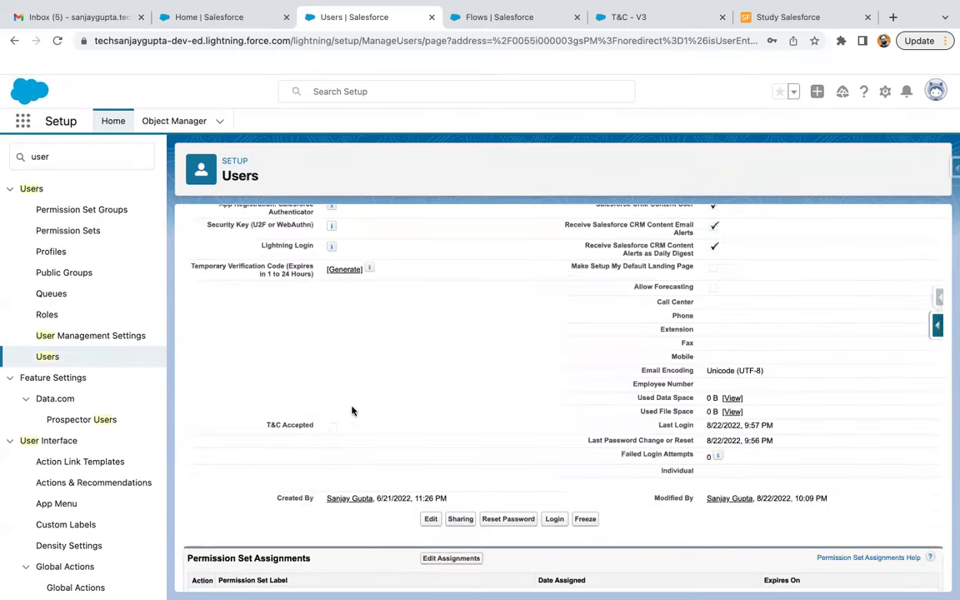
pyautogui.scroll(5, 492, 383)
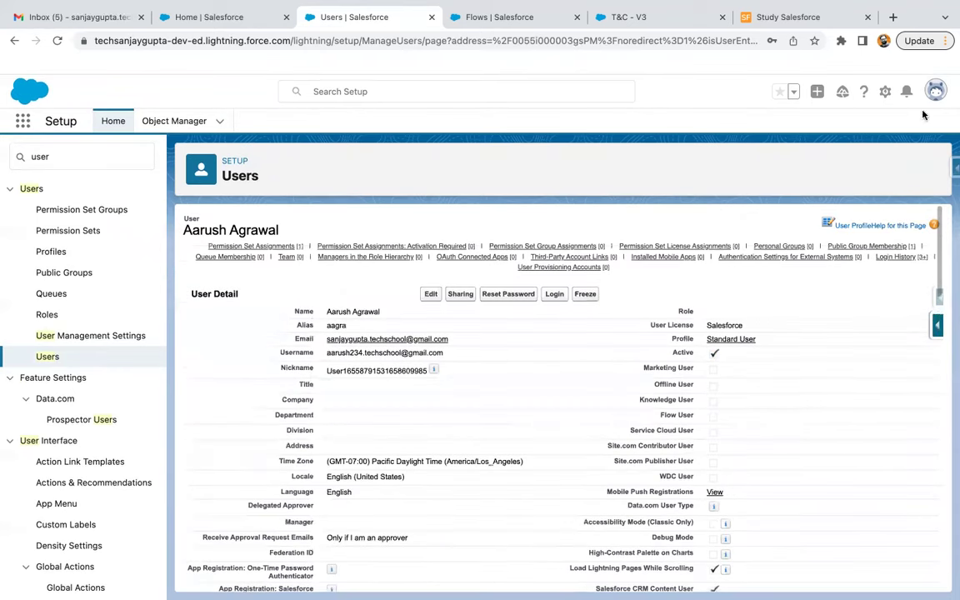
pyautogui.click(935, 92)
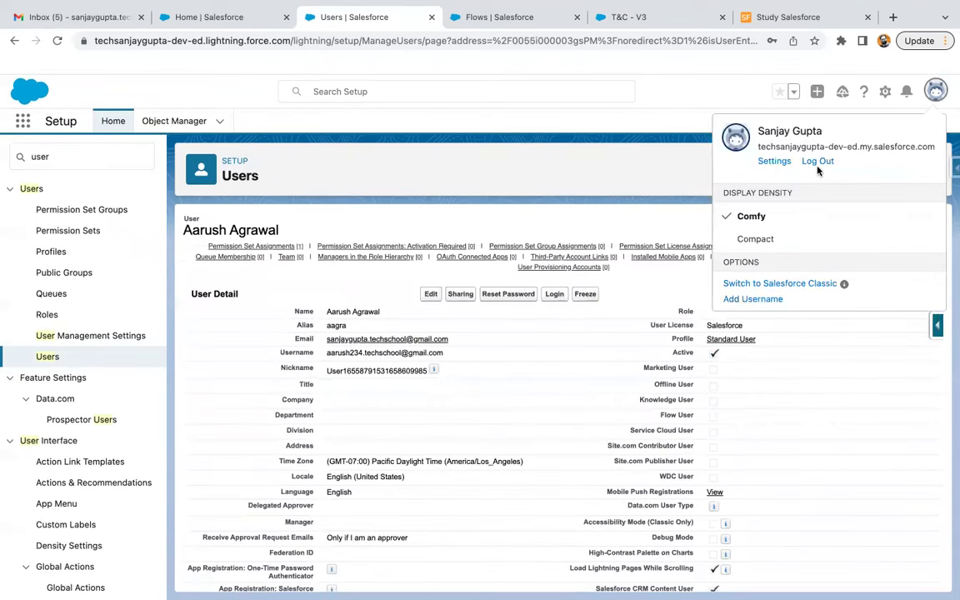
# Log out of the admin account and paste the test user's username into the login form
pyautogui.scroll(-5, 460, 482)
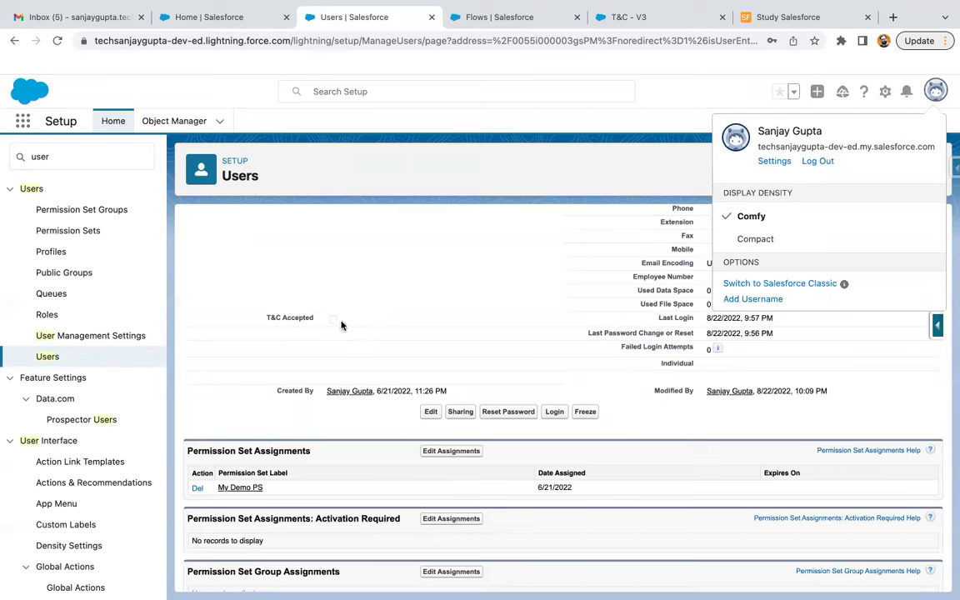
pyautogui.click(818, 161)
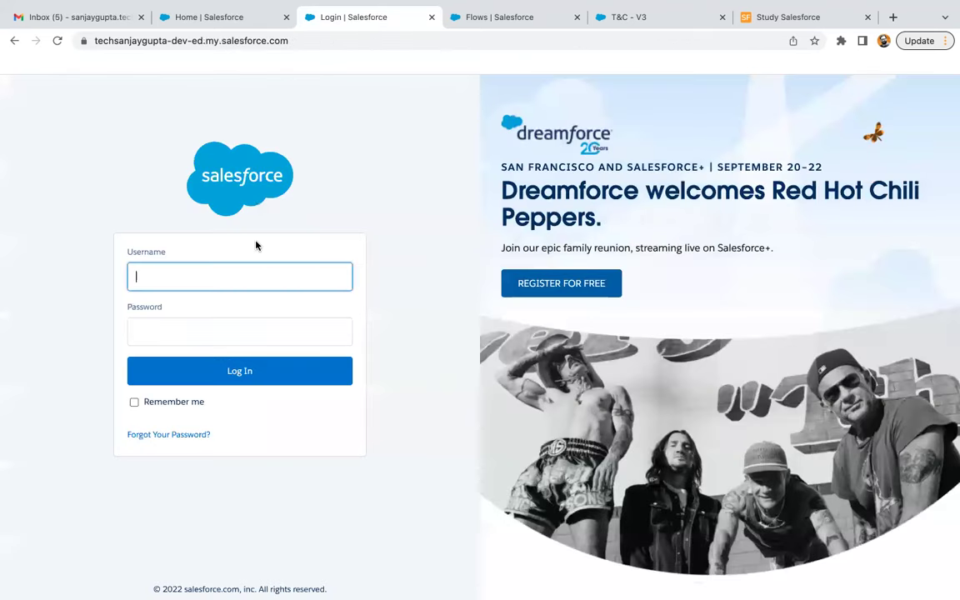
pyautogui.click(223, 270)
pyautogui.hotkey('ctrl', 'v')
pyautogui.click(212, 334)
# Enter the test user's password and submit the login
pyautogui.write('••')
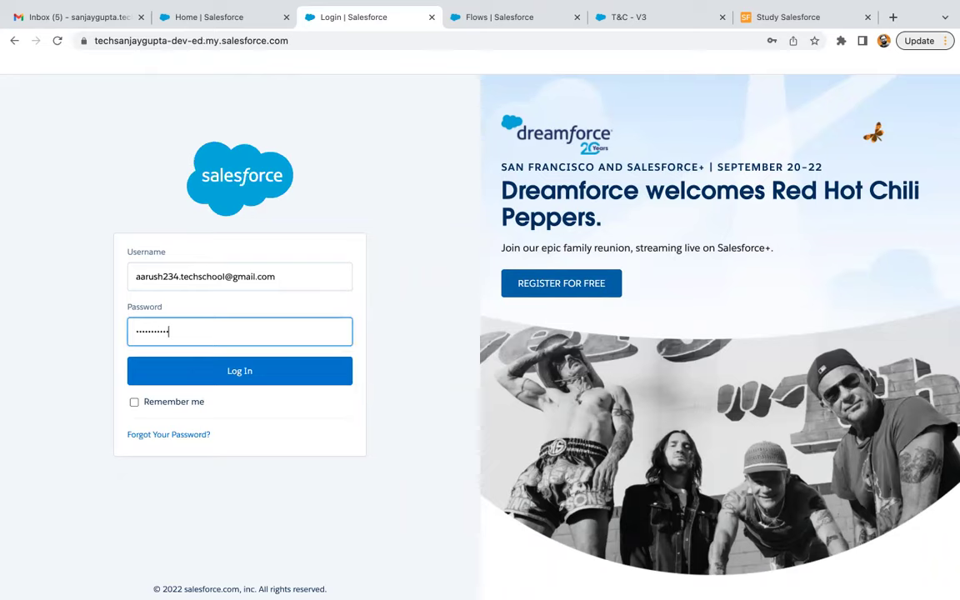
pyautogui.press('Return')
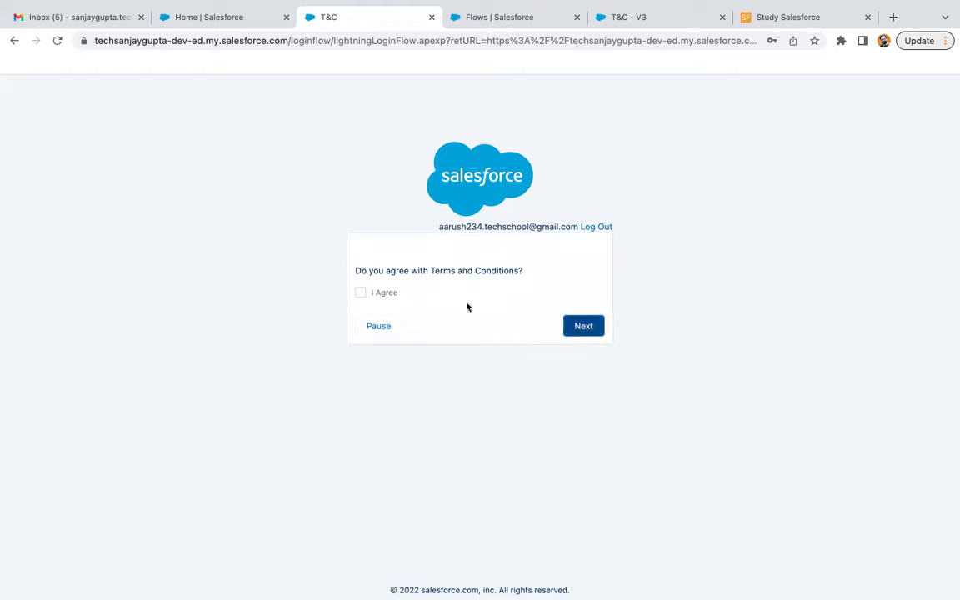
pyautogui.click(643, 16)
pyautogui.doubleClick(429, 220)
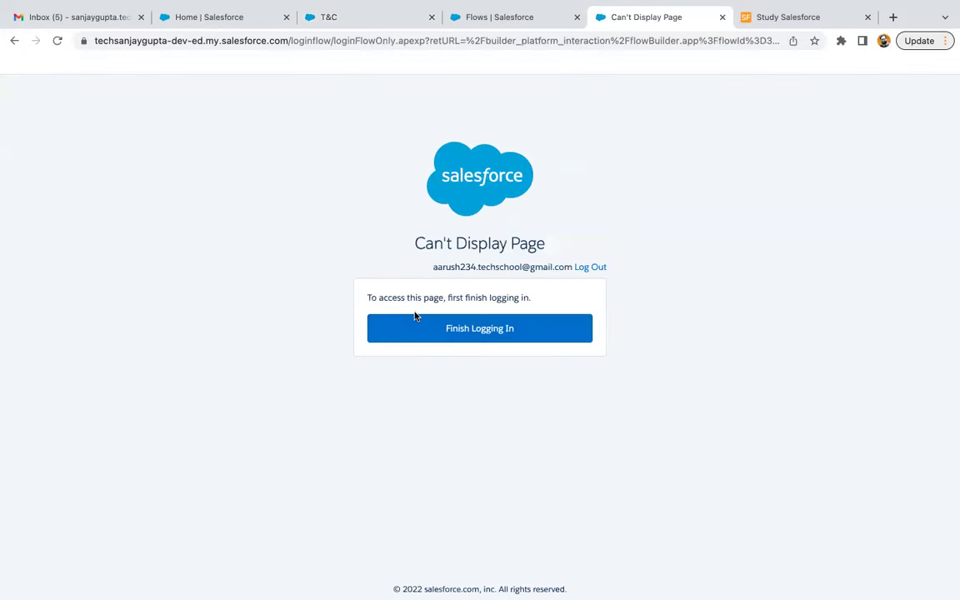
pyautogui.click(396, 17)
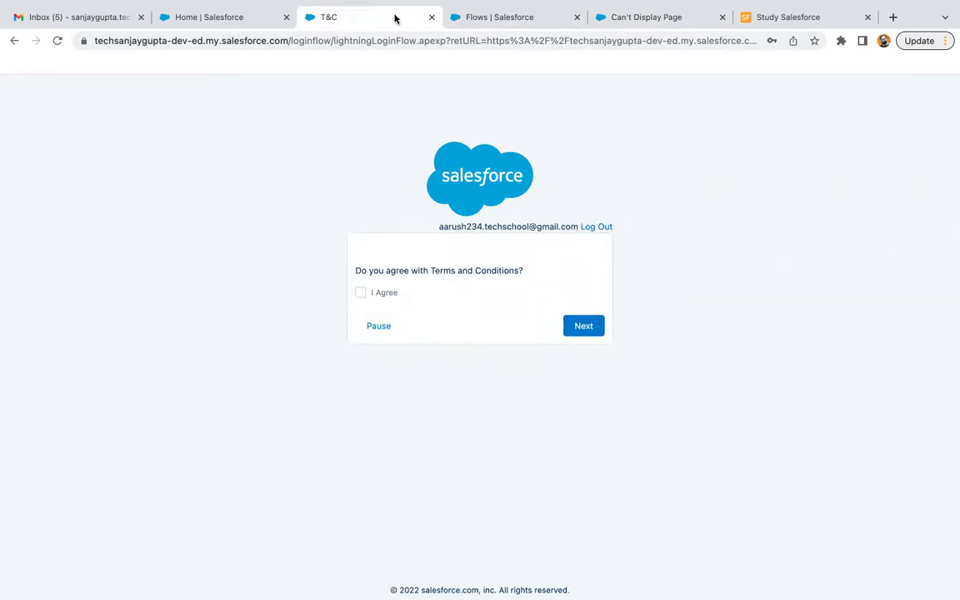
pyautogui.click(659, 15)
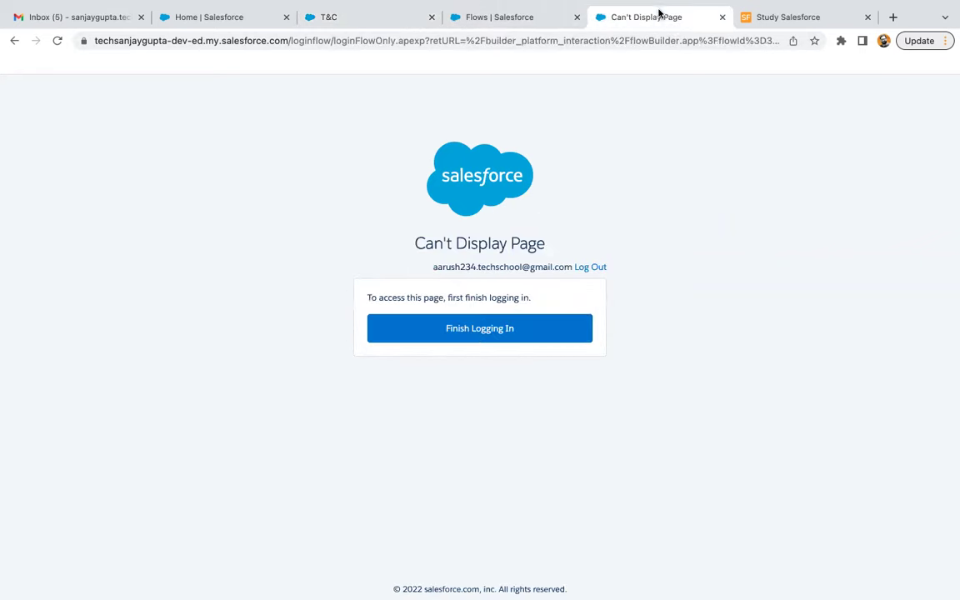
pyautogui.click(371, 18)
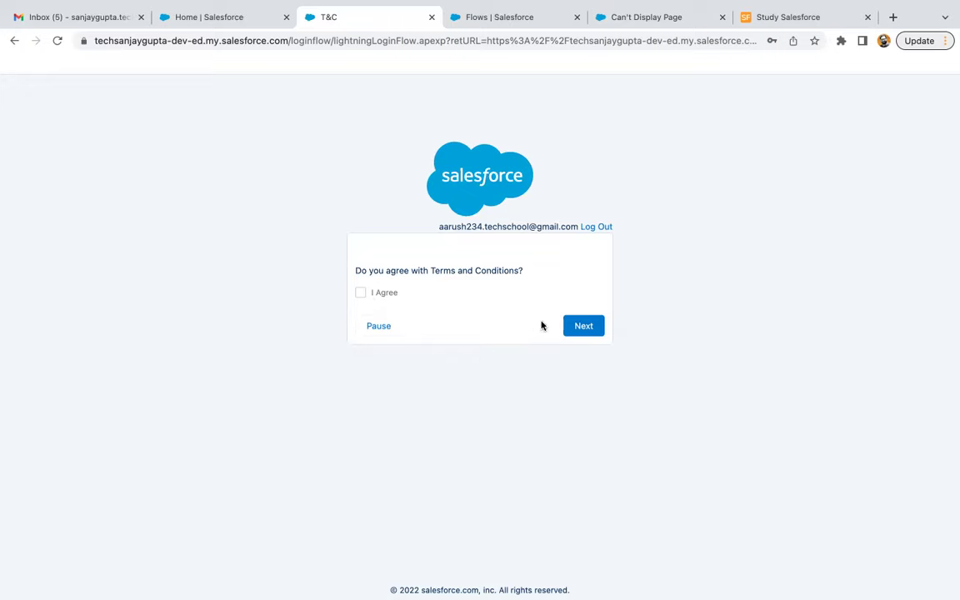
pyautogui.click(591, 334)
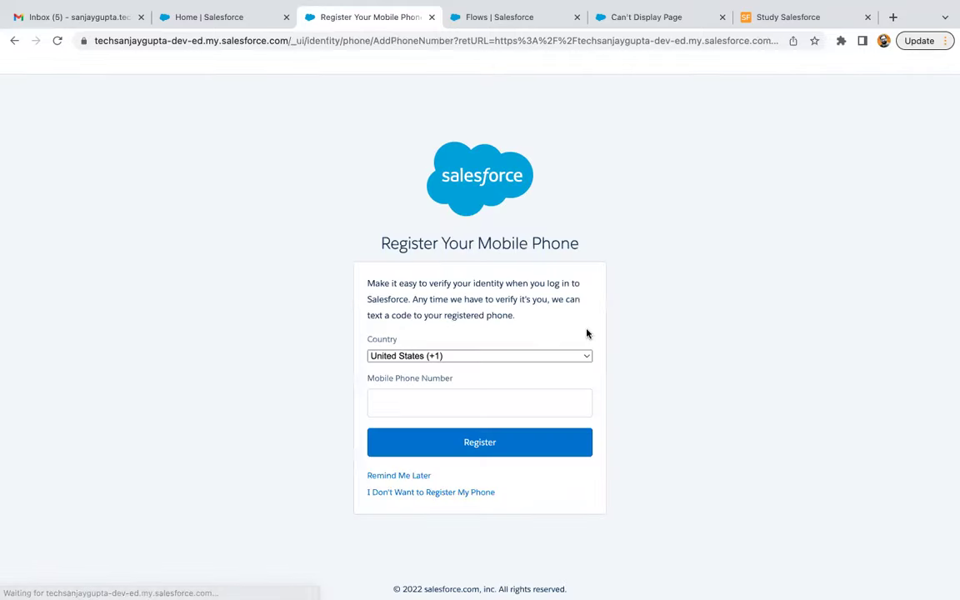
# Skip phone registration, log the test user out, and paste their username into the login form
pyautogui.click(414, 476)
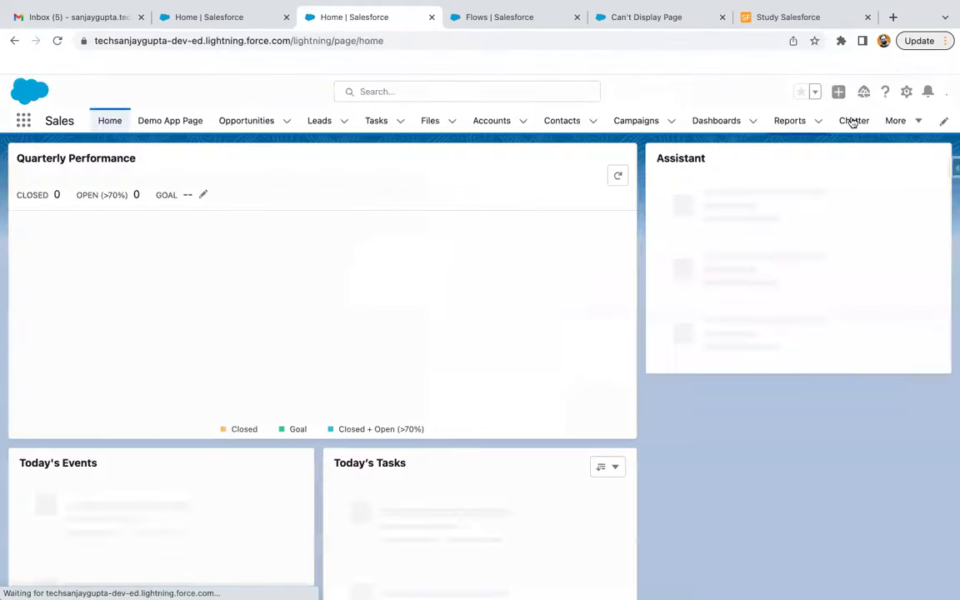
pyautogui.click(935, 92)
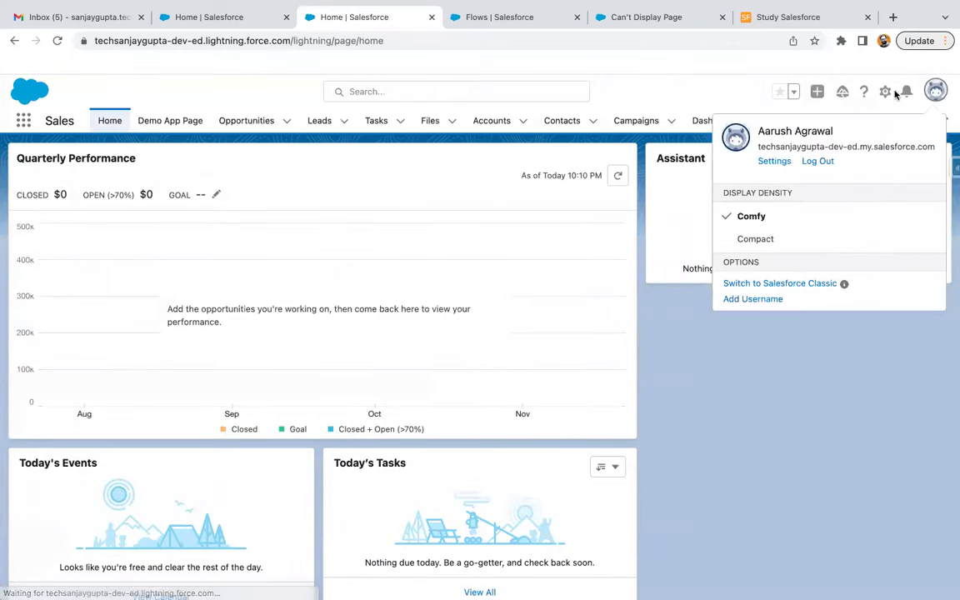
pyautogui.click(817, 162)
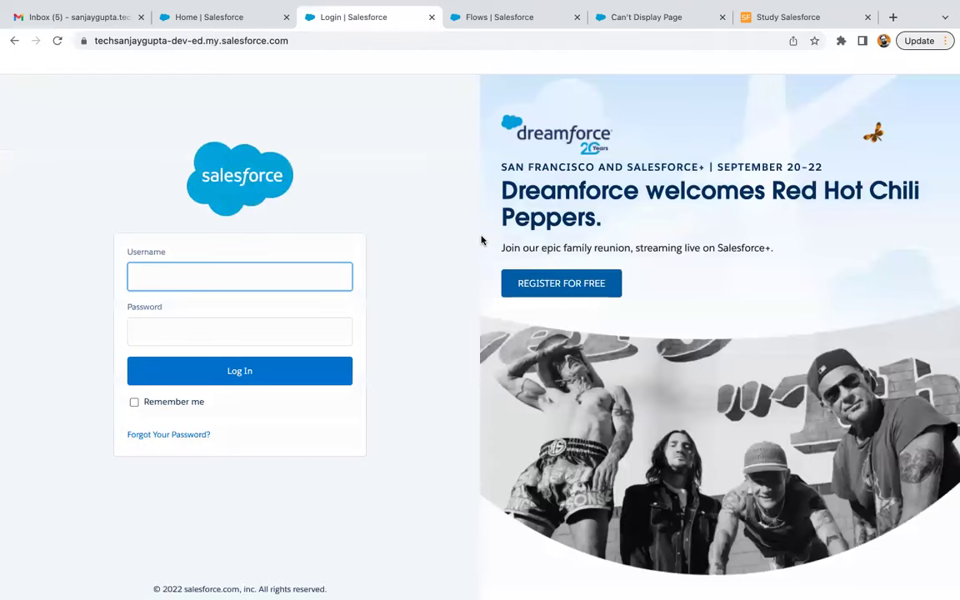
pyautogui.hotkey('ctrl', 'v')
# Log in as the test user, re-entering the password after the first attempt clears it
pyautogui.press('Tab')
pyautogui.write('•••••')
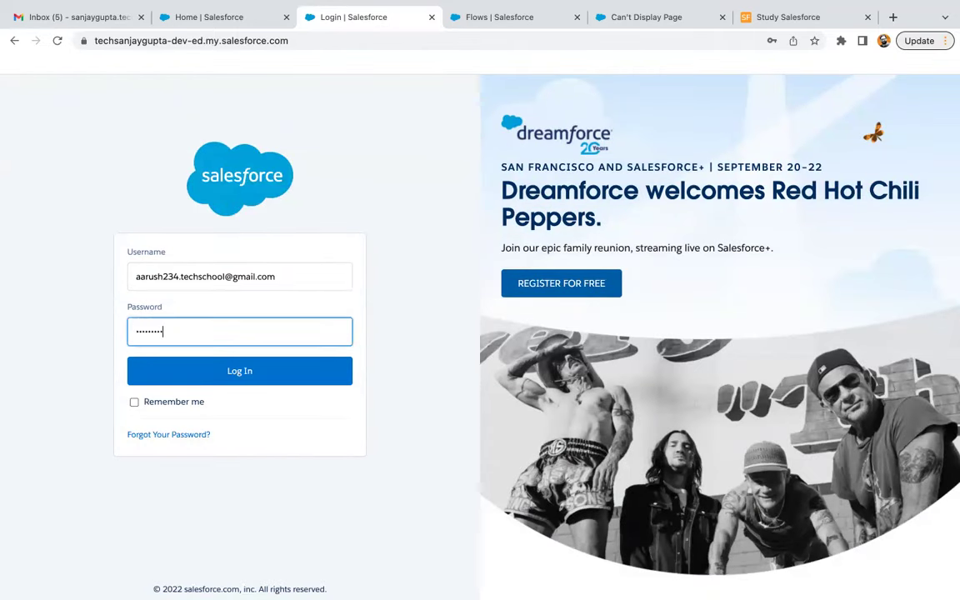
pyautogui.hotkey('ctrl', 'a')
pyautogui.write('••••')
pyautogui.click(294, 376)
pyautogui.click(267, 350)
pyautogui.write('•')
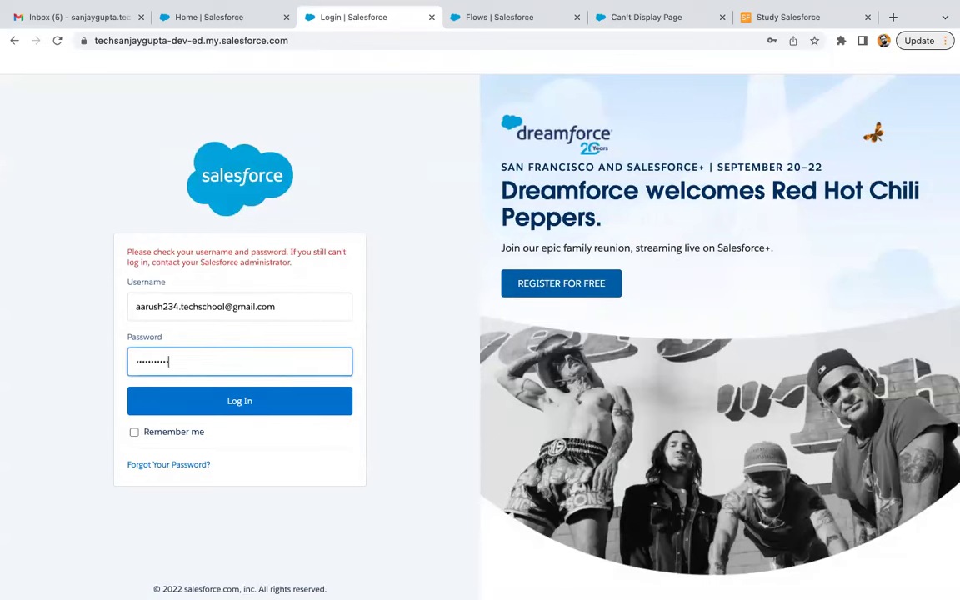
pyautogui.write('•••••••••')
pyautogui.press('Return')
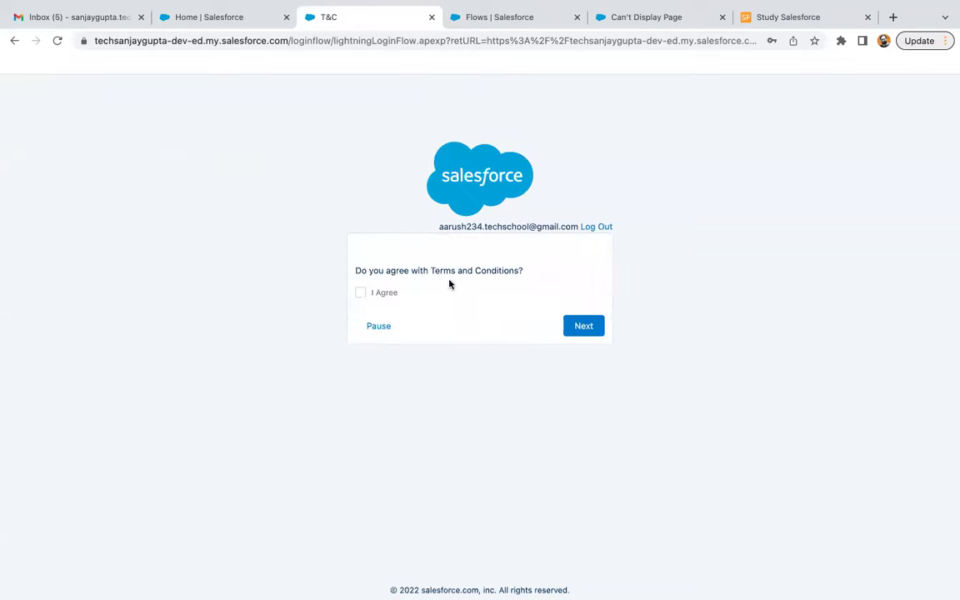
# Tick I Agree on the Terms and Conditions screen, continue, and postpone phone registration
pyautogui.click(362, 294)
pyautogui.click(584, 330)
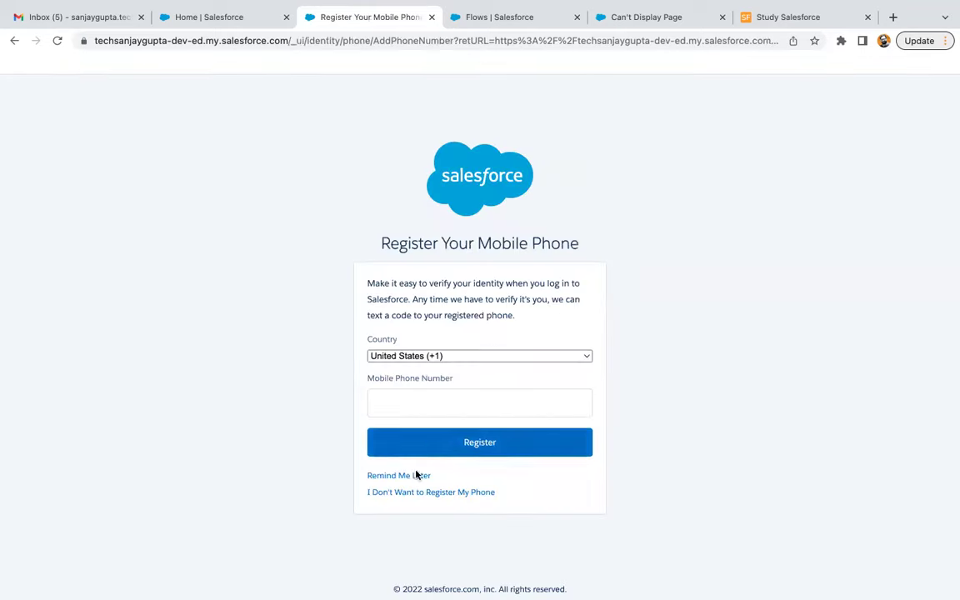
pyautogui.click(417, 474)
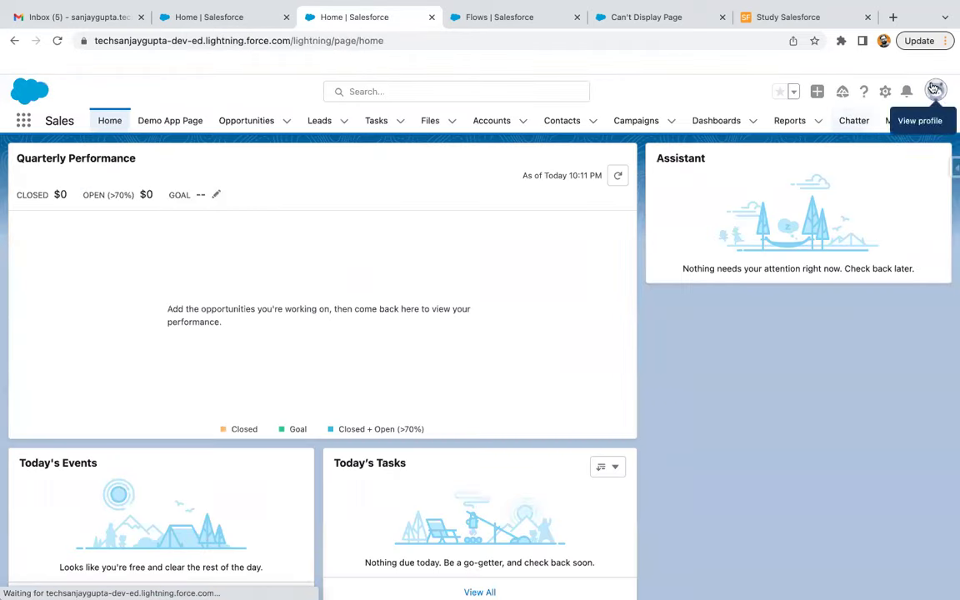
pyautogui.click(934, 88)
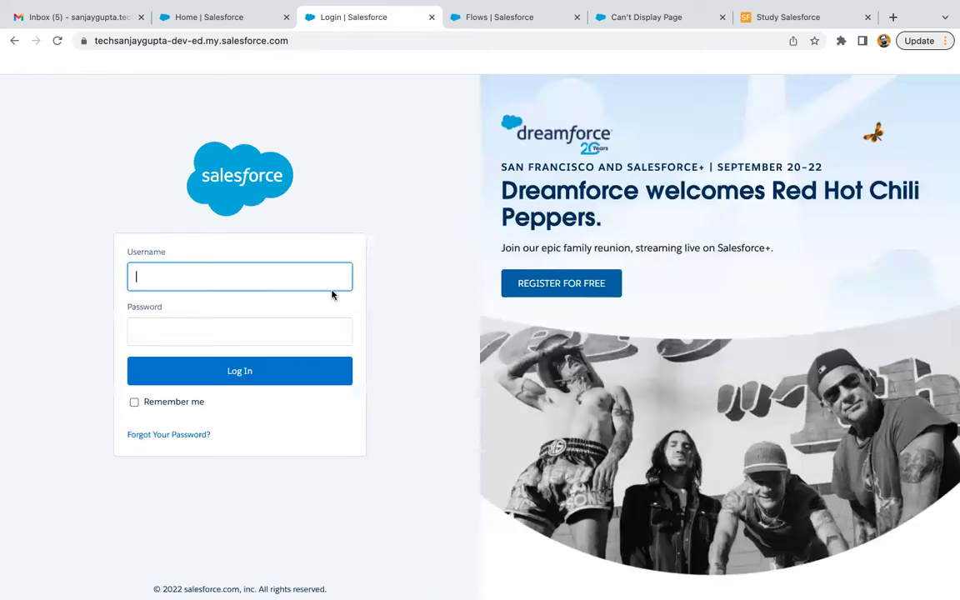
# Log in with the test user's pasted username and choose Remind Me Later for phone registration
pyautogui.hotkey('ctrl', 'v')
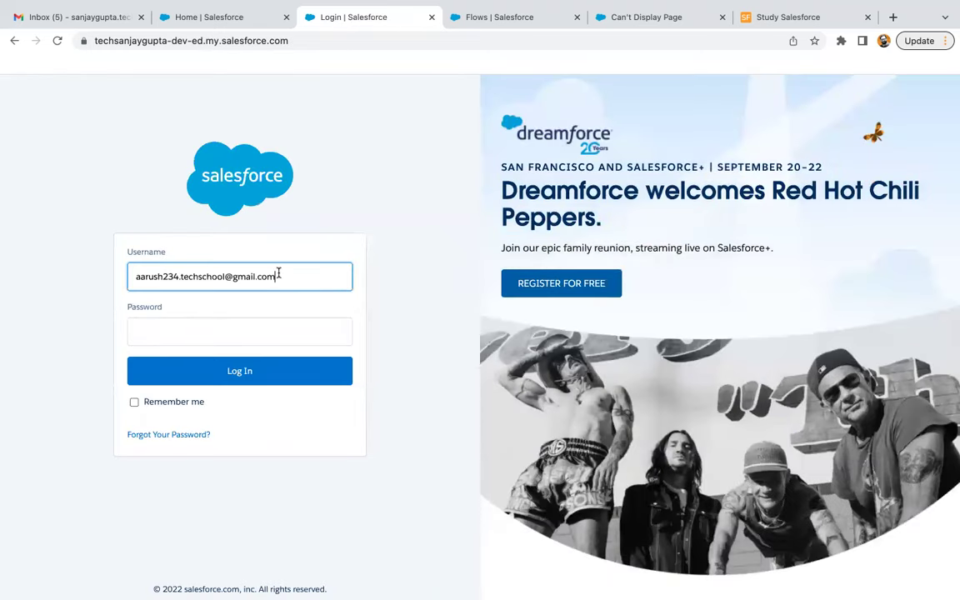
pyautogui.press('Tab')
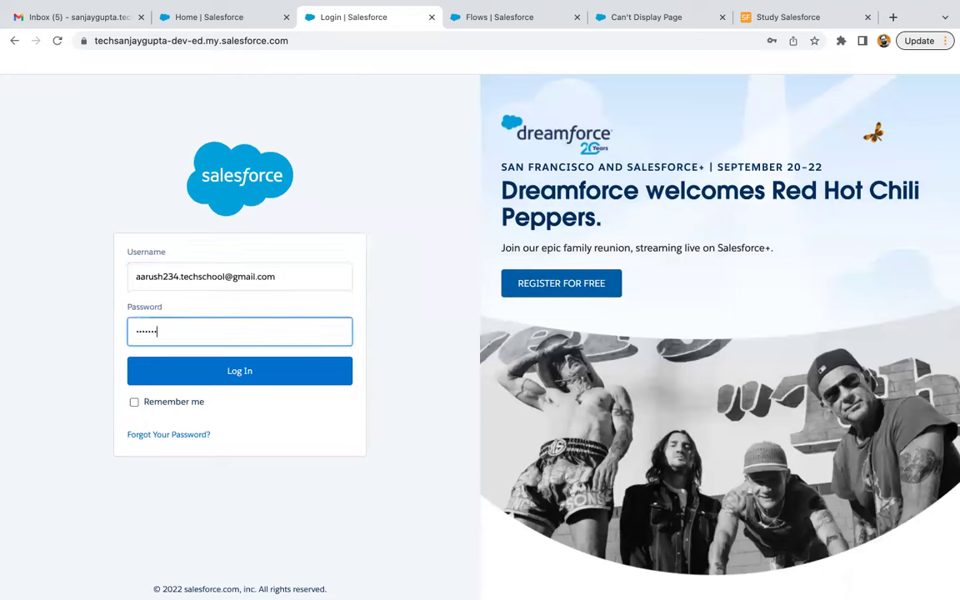
pyautogui.click(284, 368)
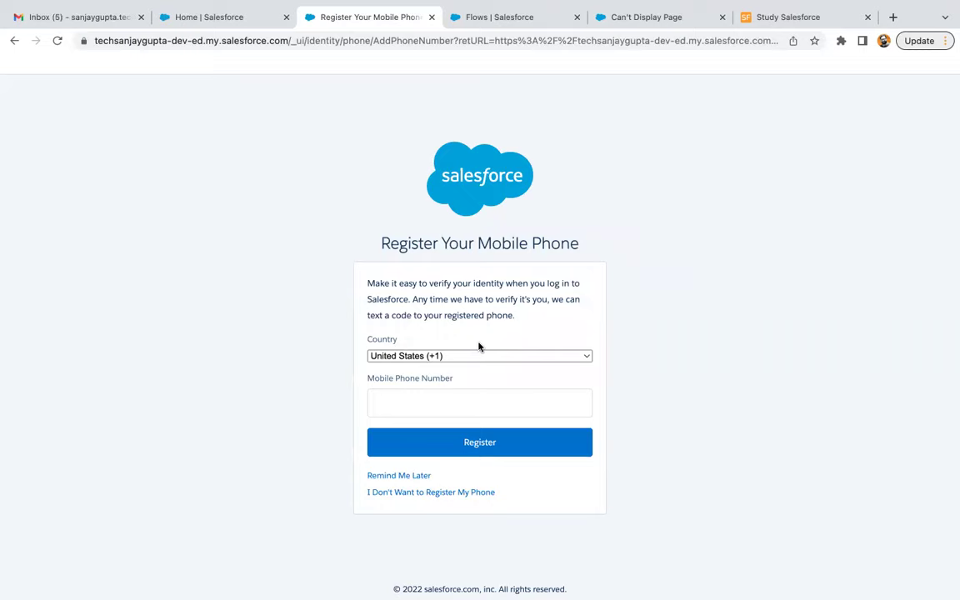
pyautogui.click(417, 477)
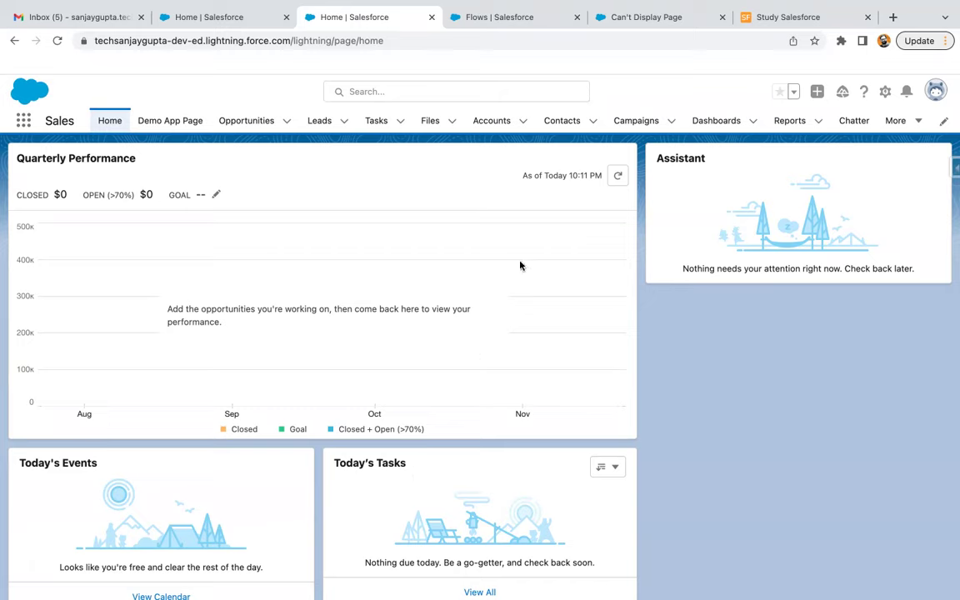
# Log the test user out, then log in with the administrator's saved username and password
pyautogui.click(936, 90)
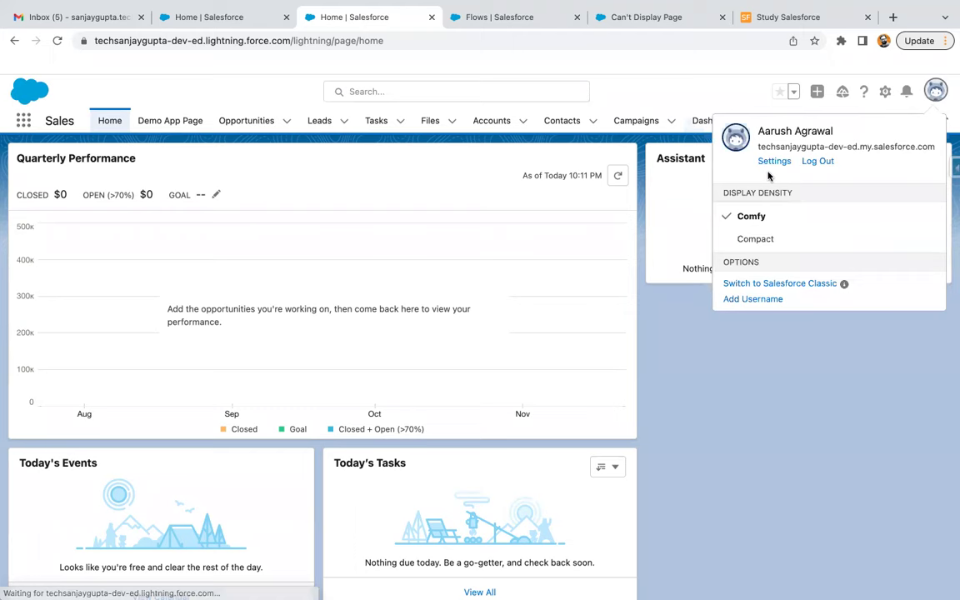
pyautogui.click(817, 161)
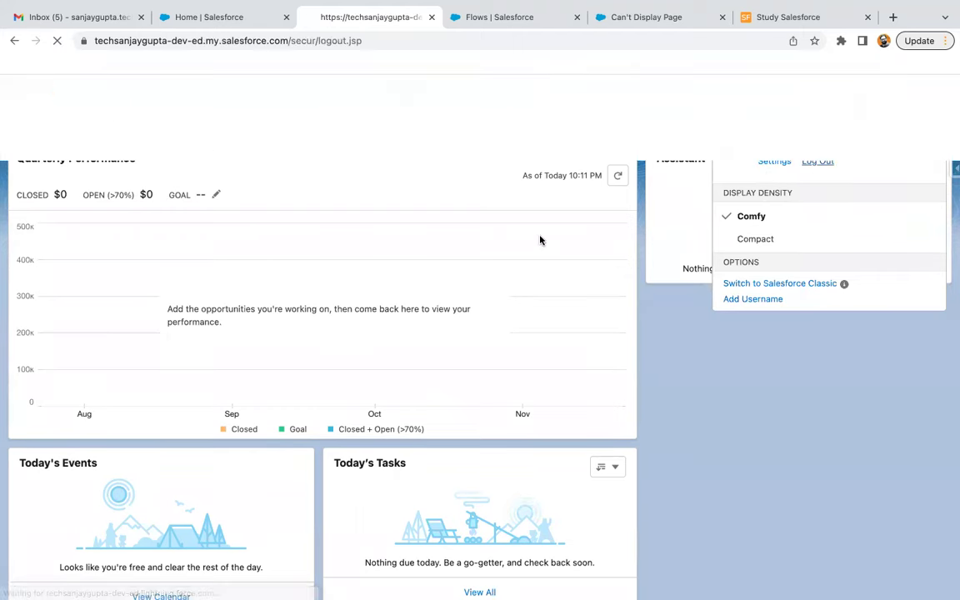
pyautogui.click(228, 284)
pyautogui.write('t')
pyautogui.press('BackSpace')
pyautogui.click(242, 312)
pyautogui.click(217, 332)
pyautogui.write('••••••')
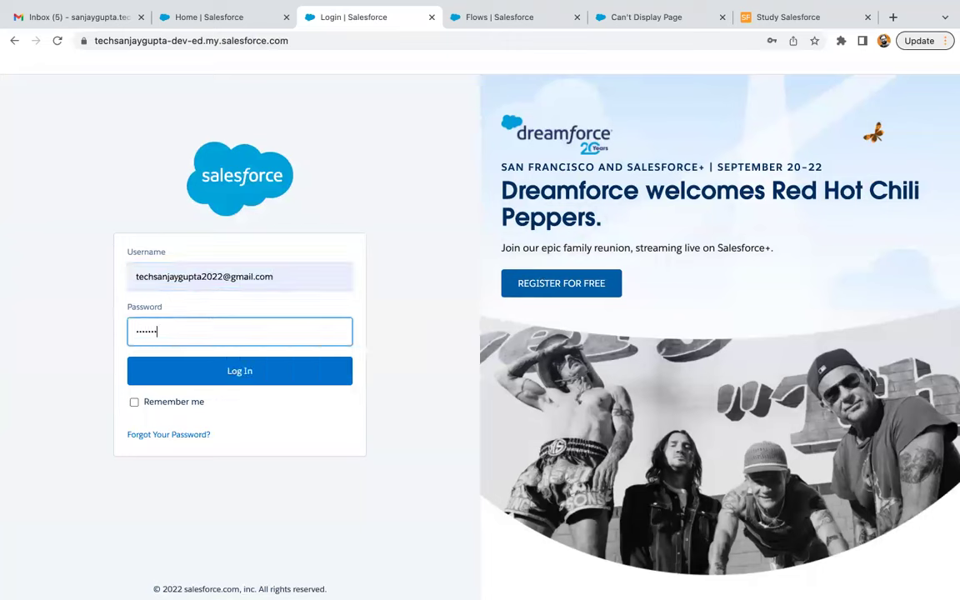
pyautogui.click(237, 371)
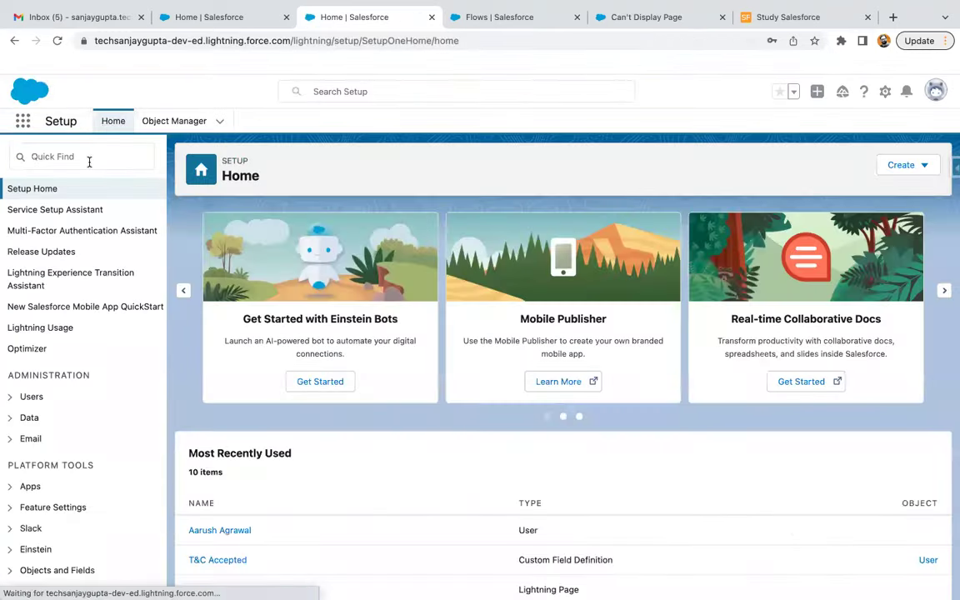
# Find the active test user via Quick Find 'user' and check T&C Accepted on their record
pyautogui.click(65, 155)
pyautogui.write('user')
pyautogui.click(46, 358)
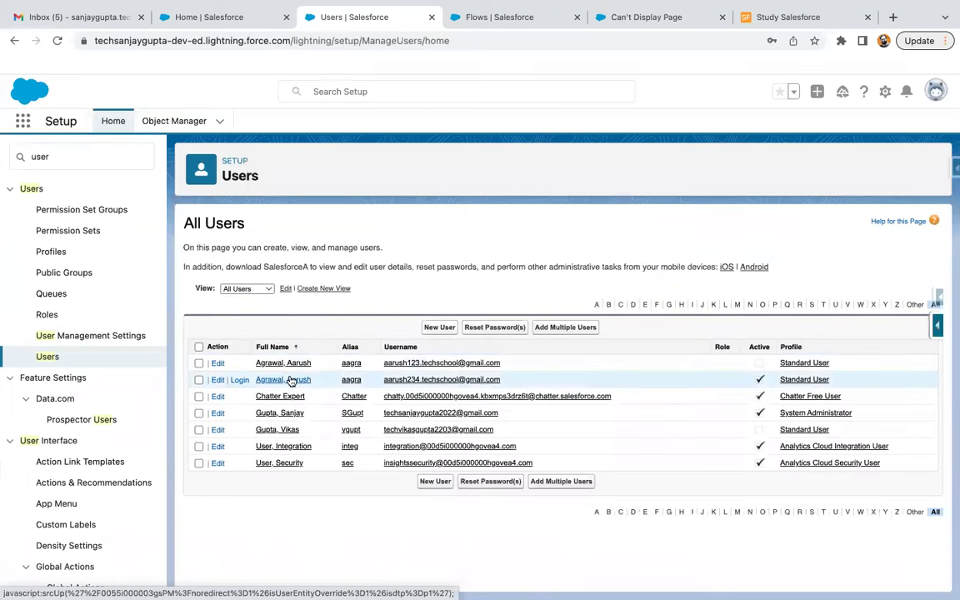
pyautogui.click(284, 379)
pyautogui.scroll(-3, 394, 402)
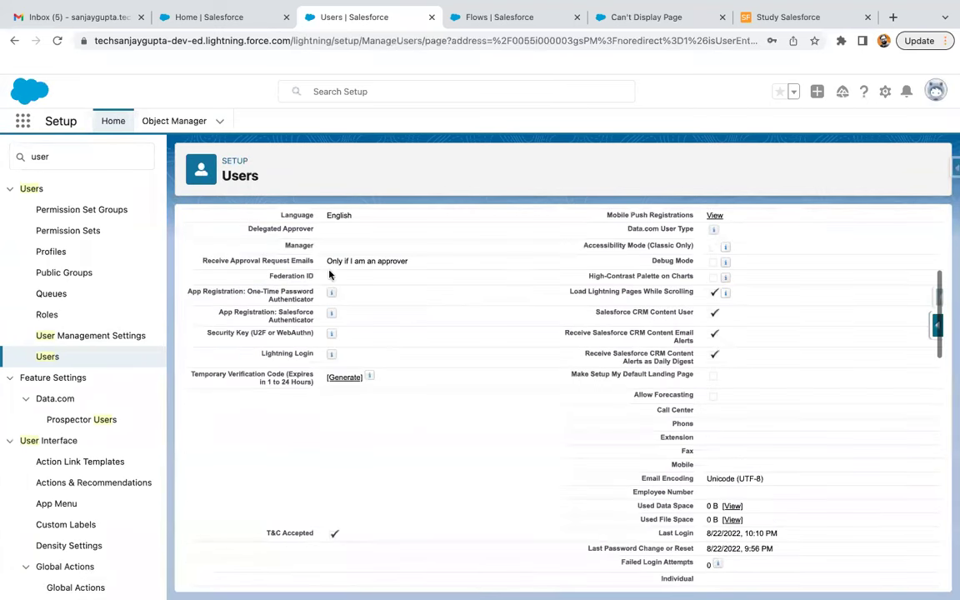
pyautogui.scroll(-5, 393, 402)
pyautogui.scroll(1, 373, 289)
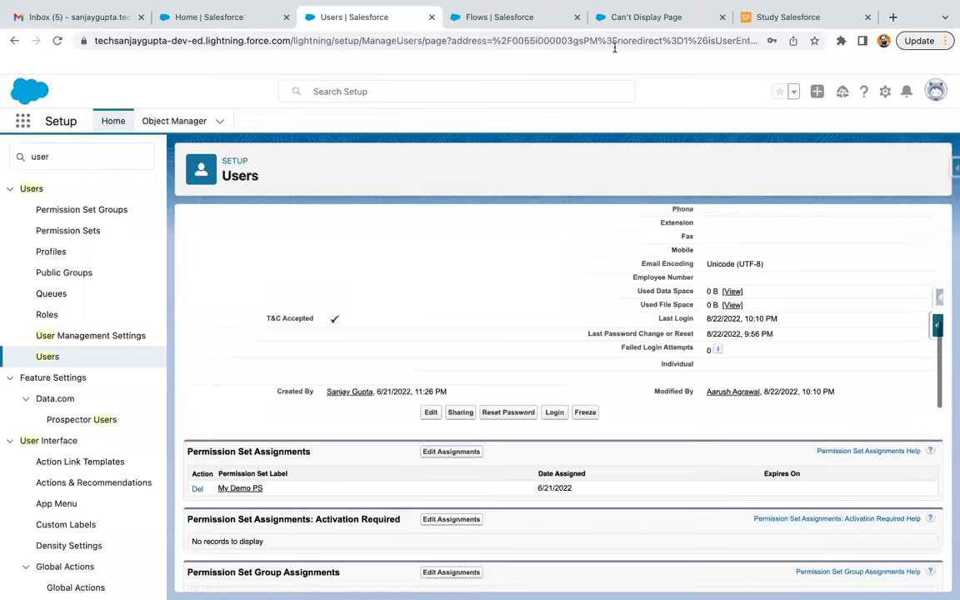
# Reload the leftover login-flow tab and close the Insufficient Privileges tab
pyautogui.click(584, 20)
pyautogui.click(57, 40)
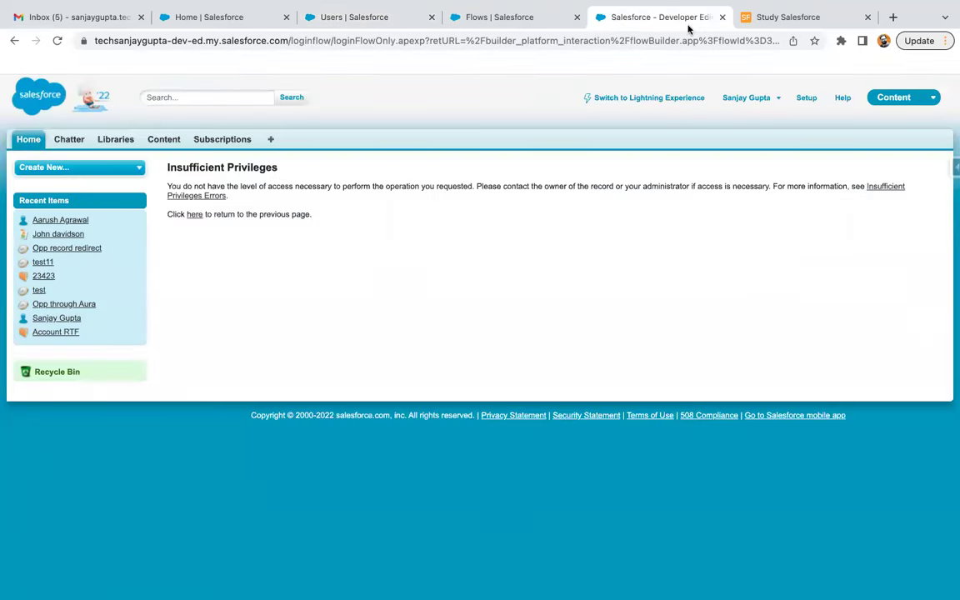
pyautogui.click(722, 17)
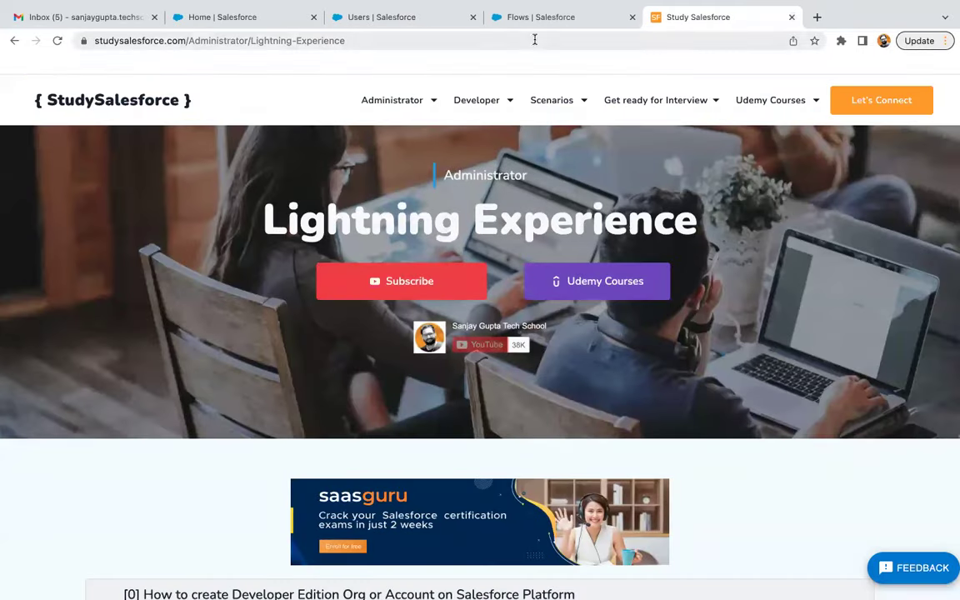
# Open the T&C flow from the Flows list, go back, and scroll to its row's action menu
pyautogui.click(544, 18)
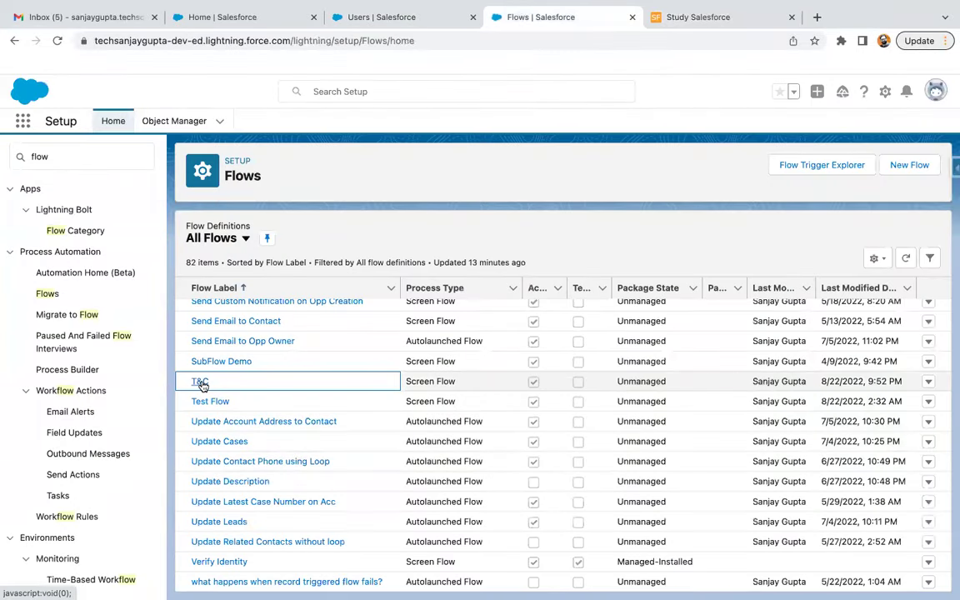
pyautogui.click(201, 382)
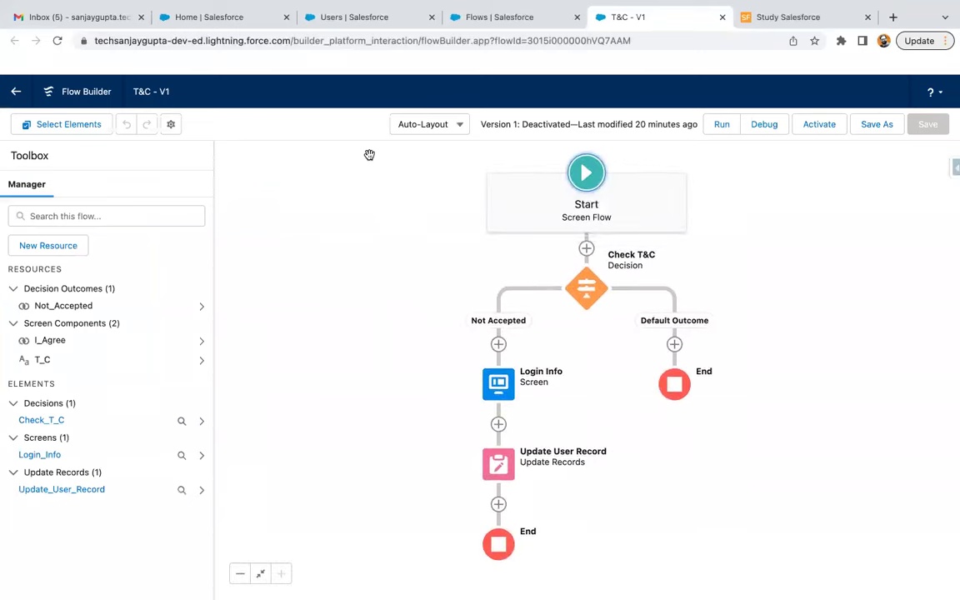
pyautogui.click(18, 93)
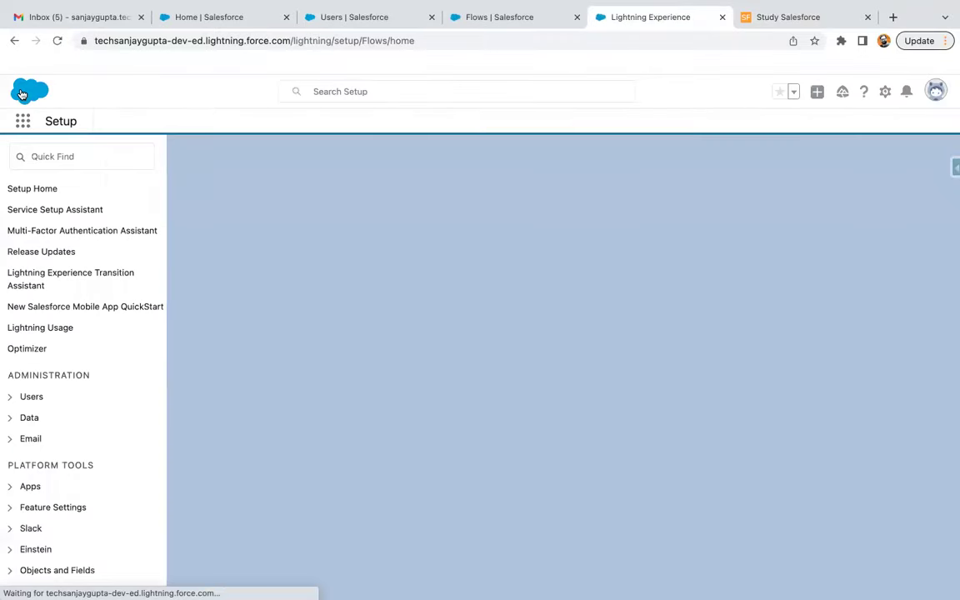
pyautogui.scroll(-5, 764, 450)
pyautogui.scroll(-15, 774, 442)
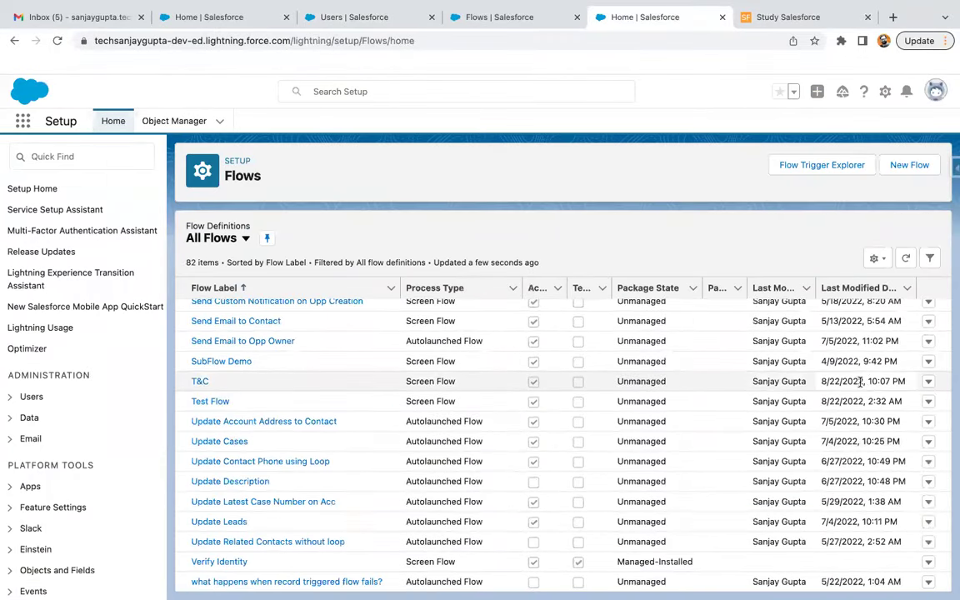
pyautogui.click(929, 382)
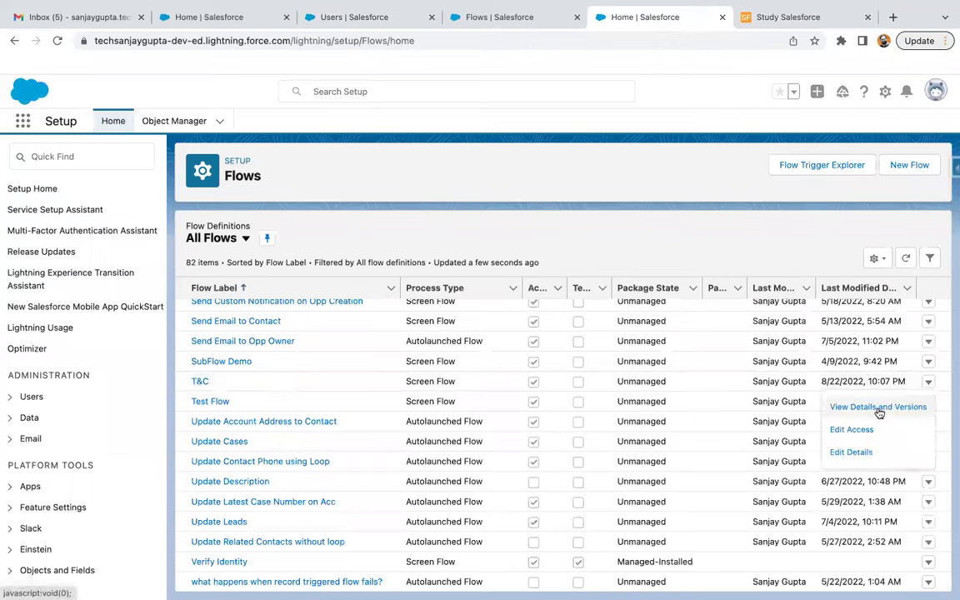
# Open T&C version 3 from View Details and Versions and edit its Login Info screen element
pyautogui.click(586, 395)
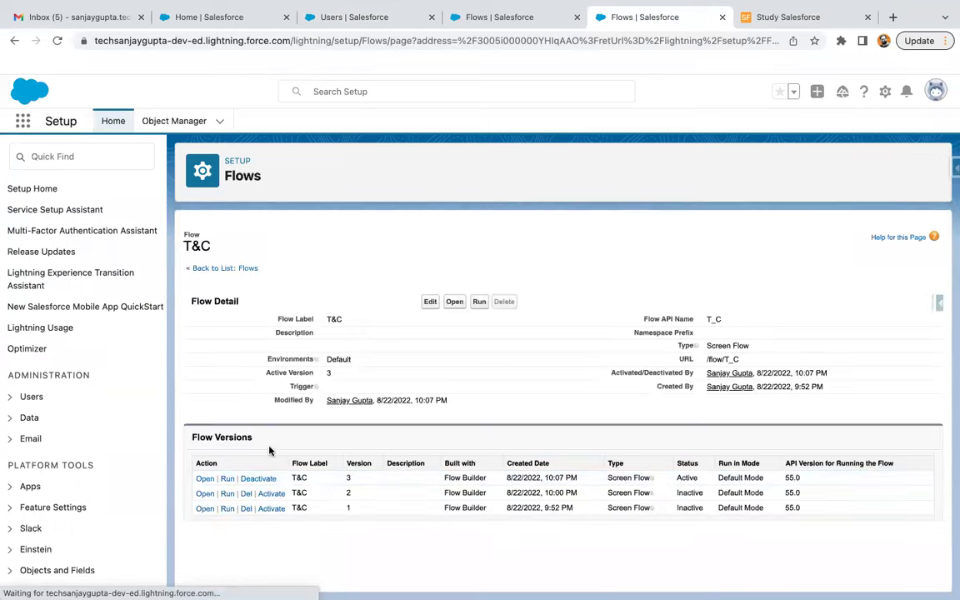
pyautogui.click(206, 479)
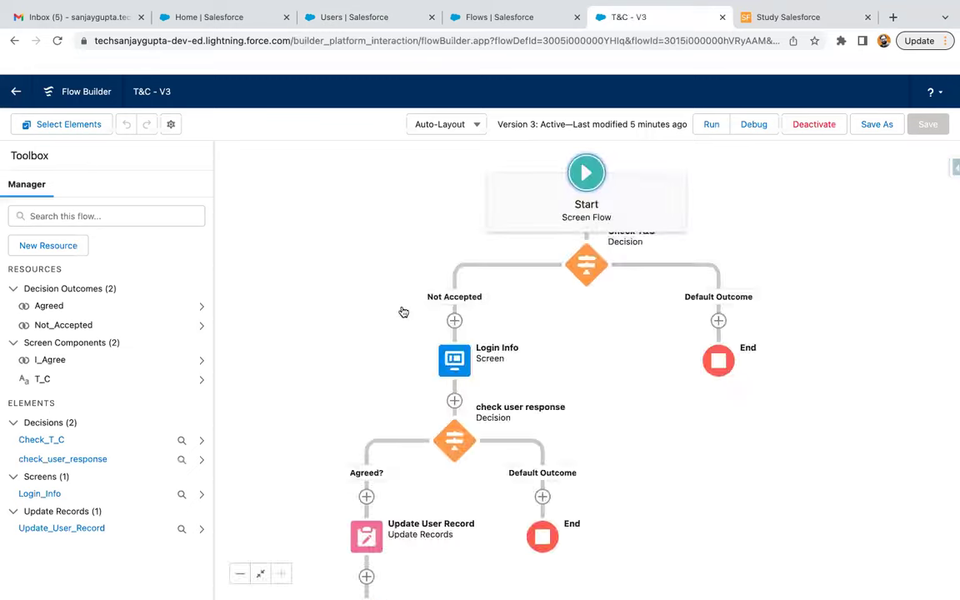
pyautogui.moveTo(647, 395); pyautogui.dragTo(648, 281)
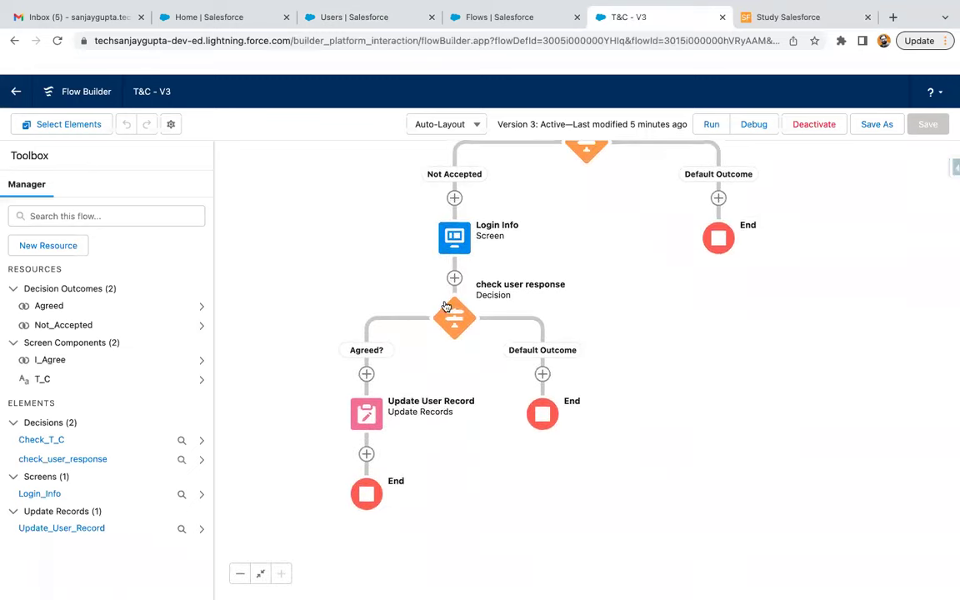
pyautogui.click(455, 242)
pyautogui.click(434, 357)
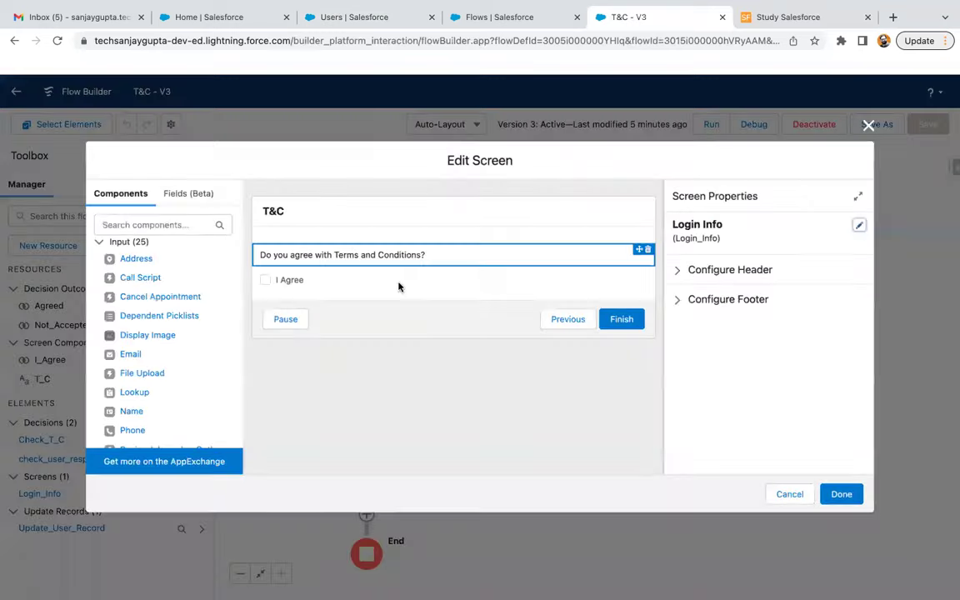